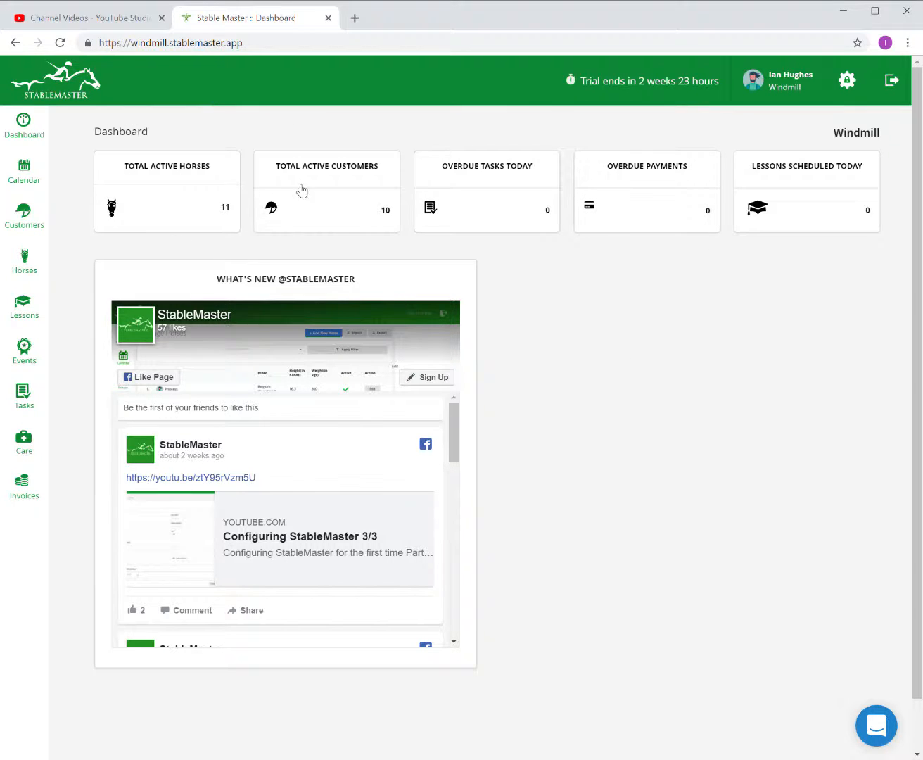
# Go from the dashboard to the Employees page under General Settings.
pyautogui.click(853, 93)
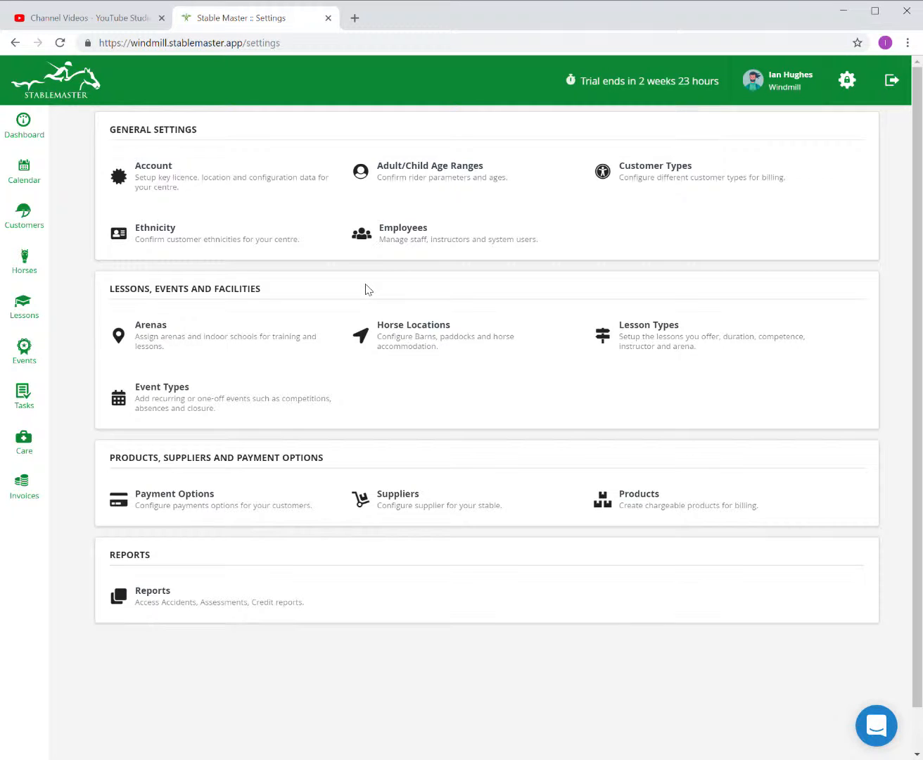
pyautogui.click(418, 226)
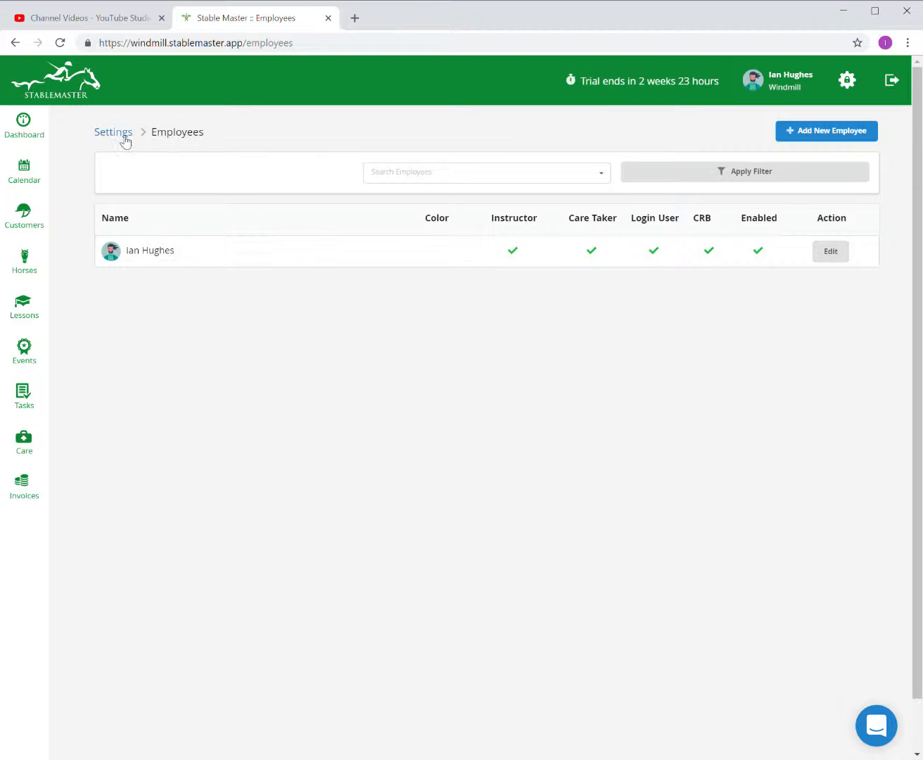
# Review the account's subscription plans, from £19 per month to £421 per year, then return to Account.
pyautogui.click(124, 134)
pyautogui.click(153, 171)
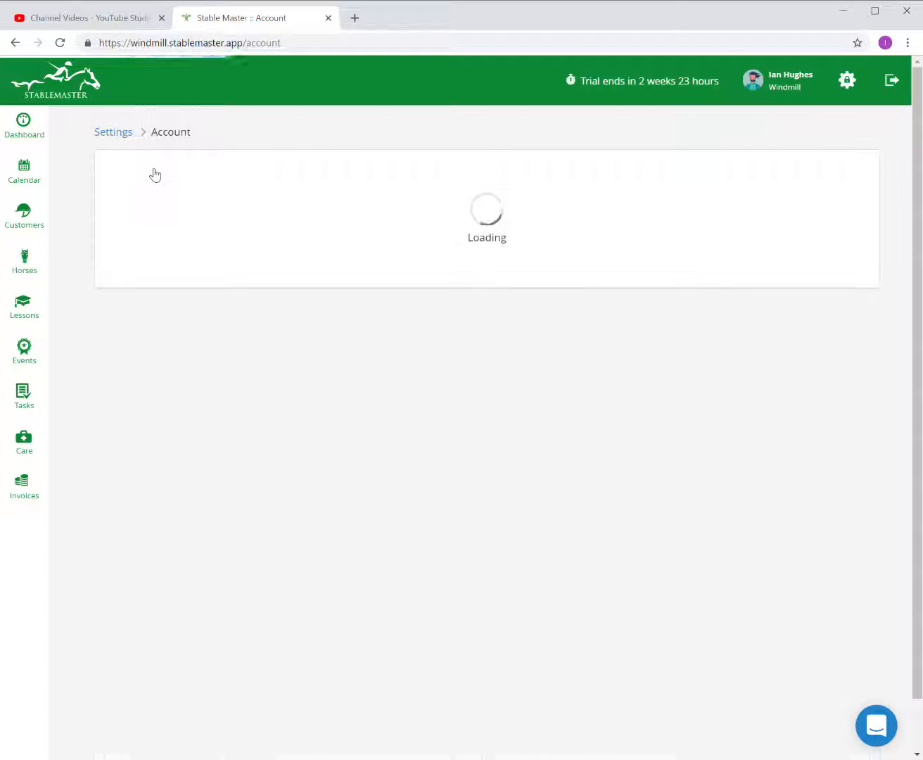
pyautogui.click(831, 175)
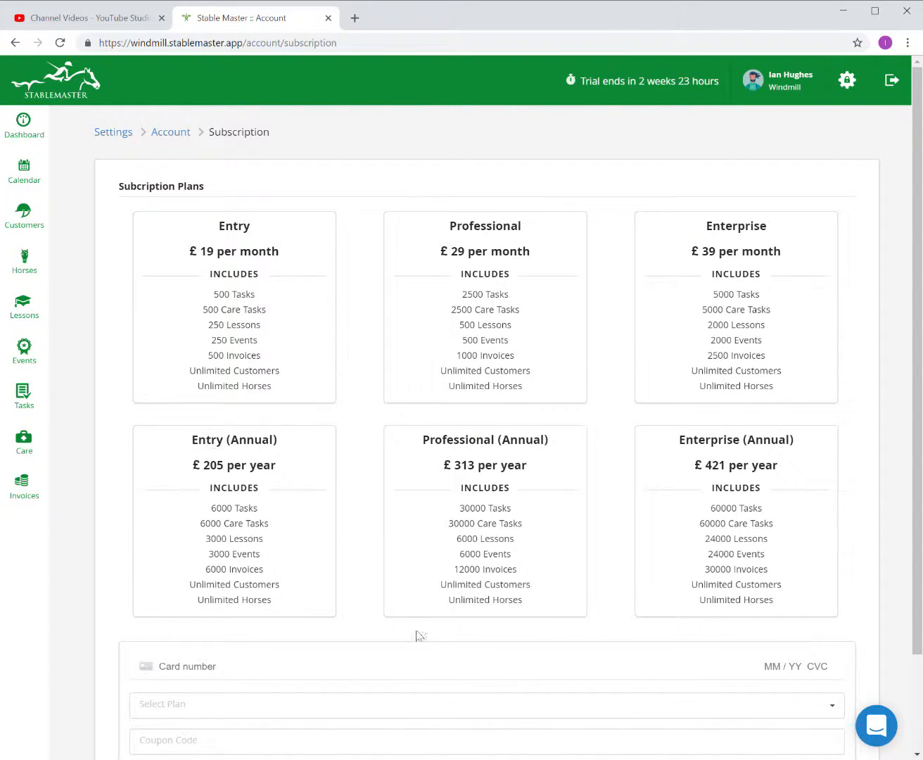
pyautogui.scroll(-2, 242, 443)
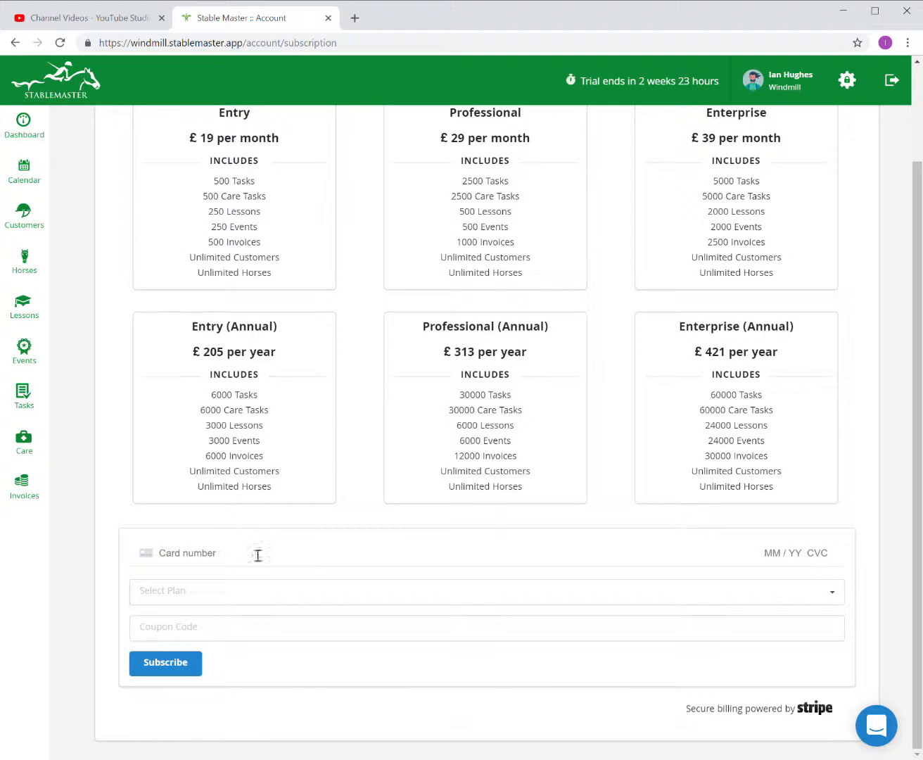
pyautogui.scroll(2, 710, 544)
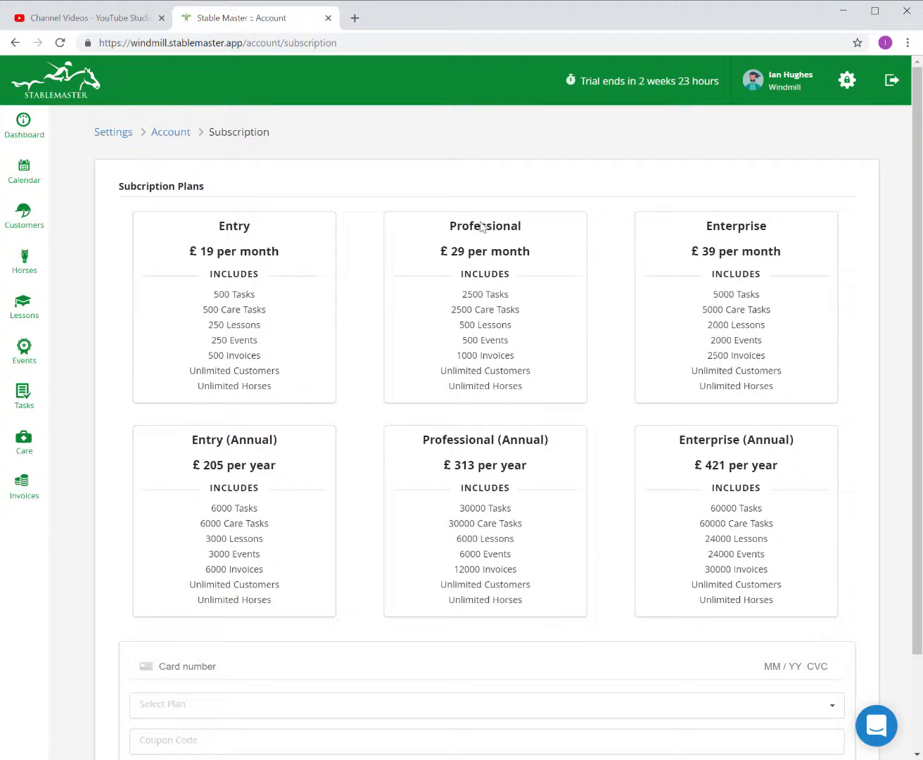
pyautogui.scroll(-1, 454, 256)
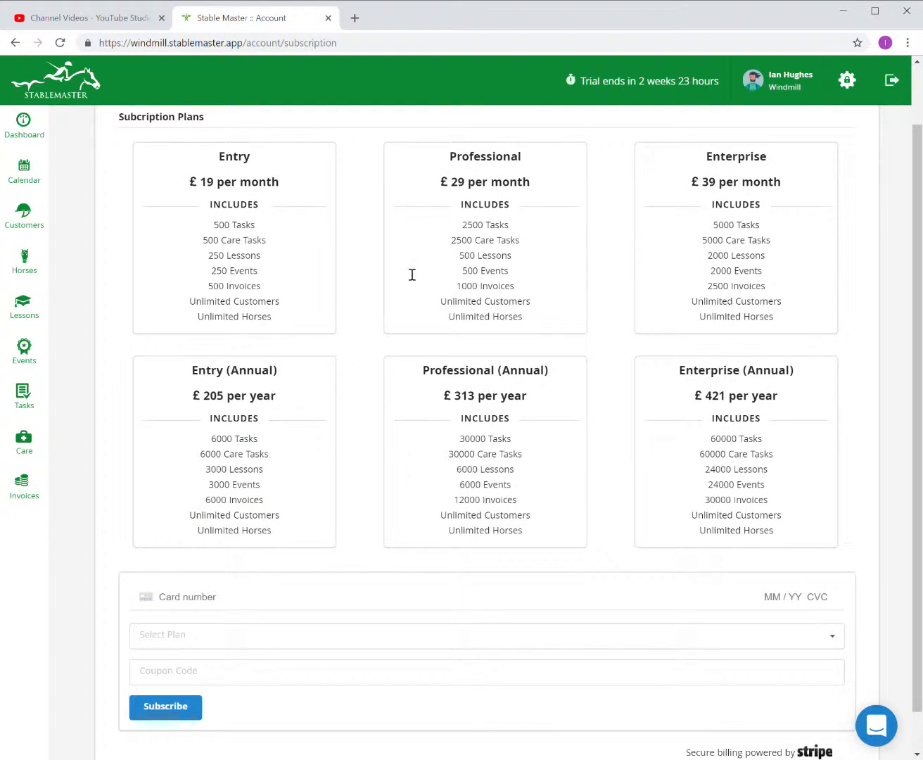
pyautogui.scroll(1, 520, 443)
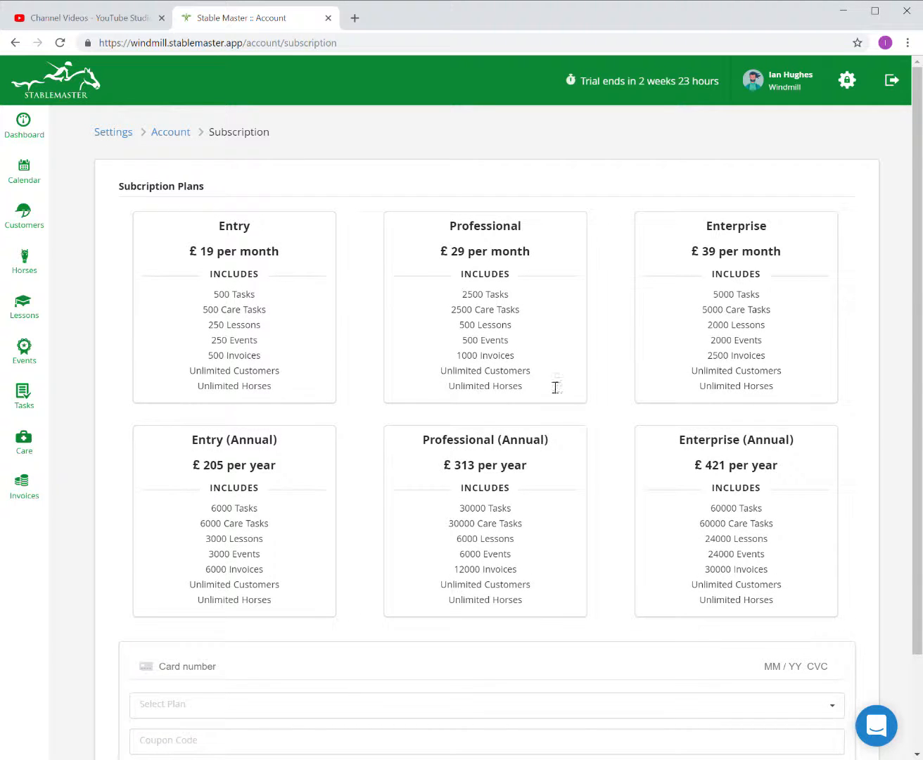
pyautogui.click(172, 132)
# Go back to the Employees list and start adding a new employee.
pyautogui.click(112, 131)
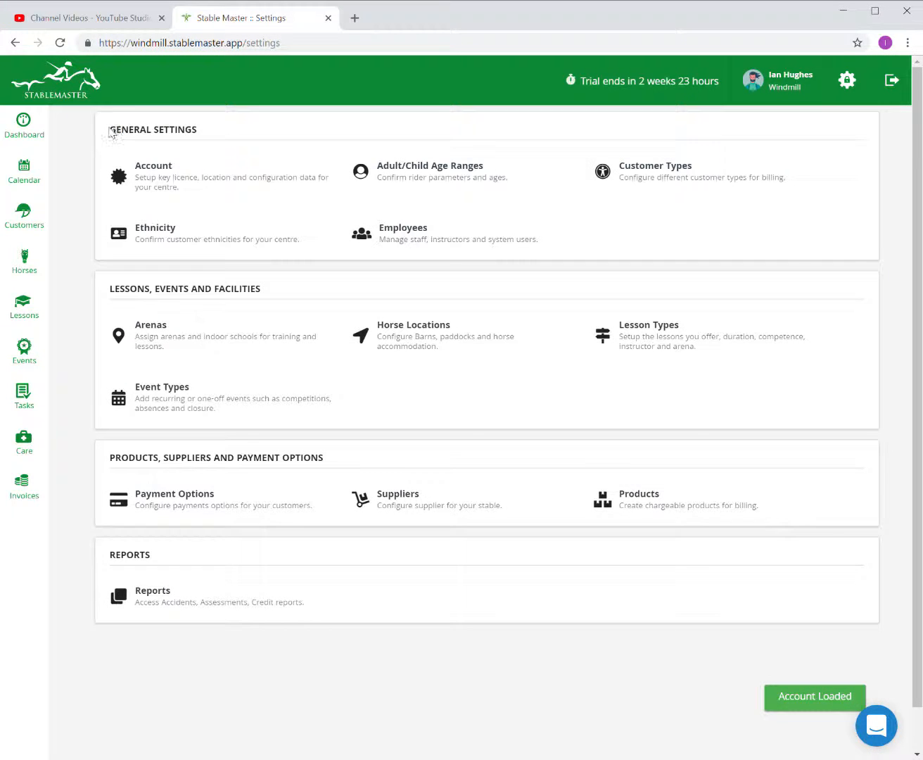
pyautogui.click(418, 237)
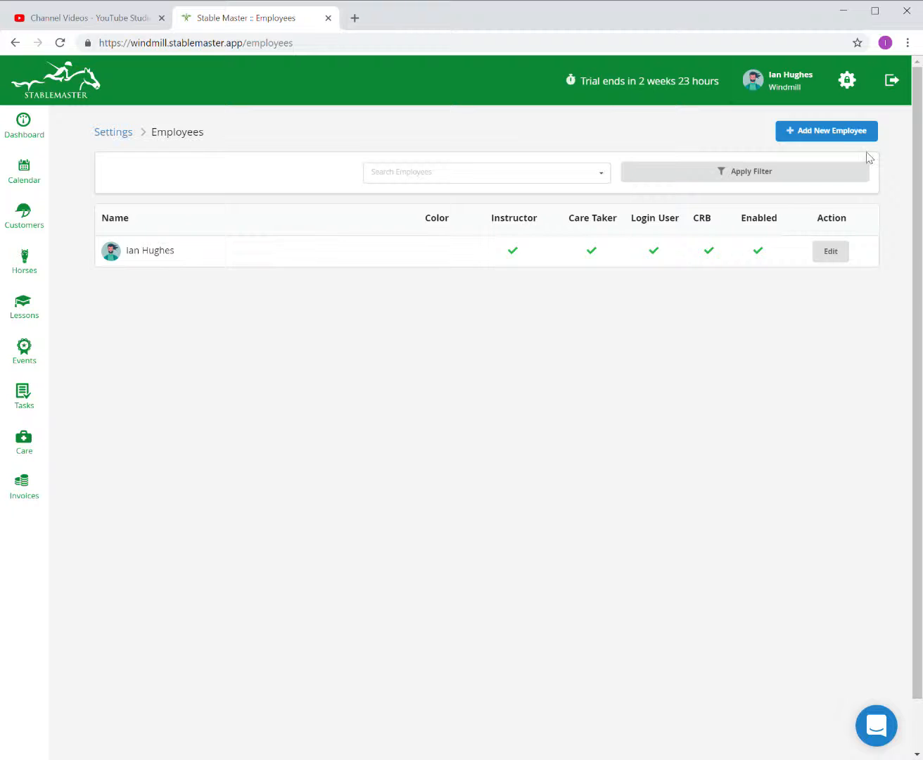
pyautogui.click(839, 143)
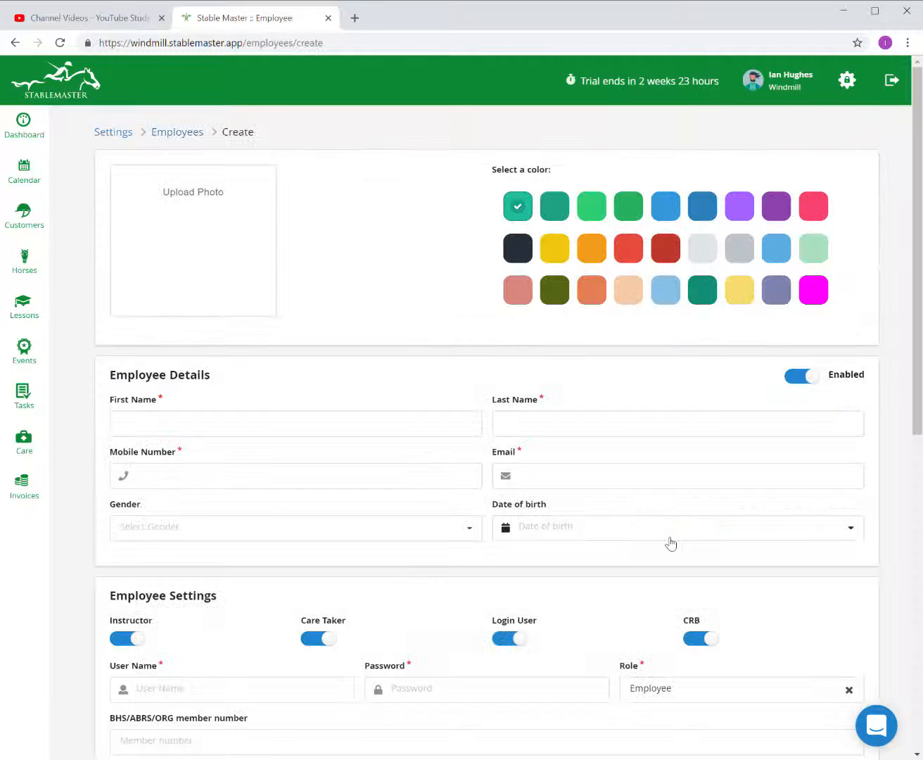
# Upload a photo for the new employee and give them a light-blue colour.
pyautogui.click(206, 192)
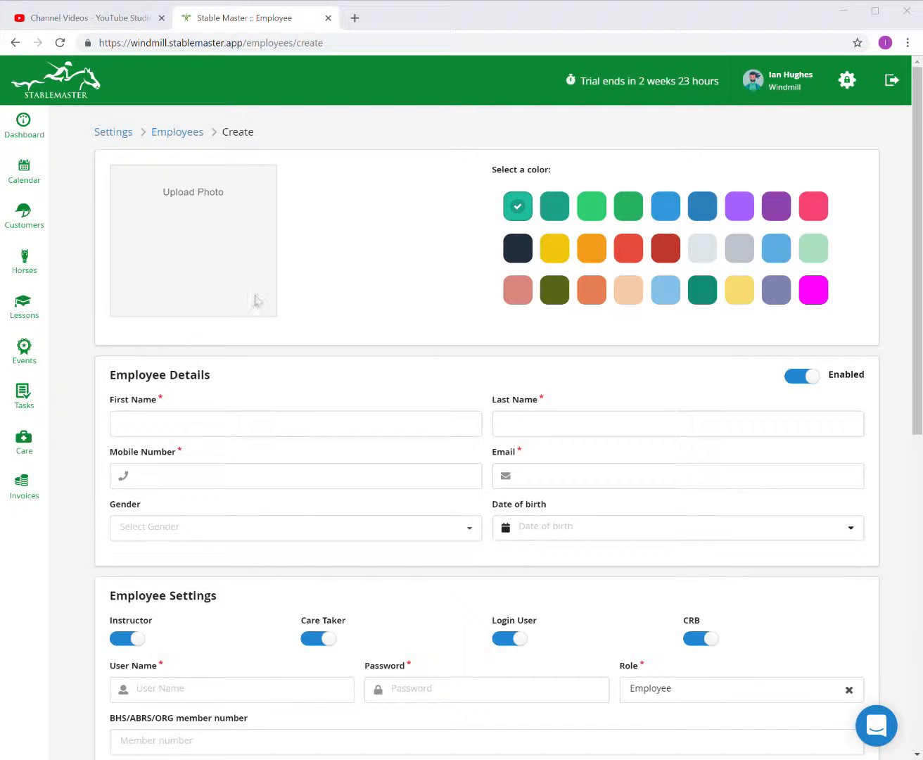
pyautogui.doubleClick(170, 187)
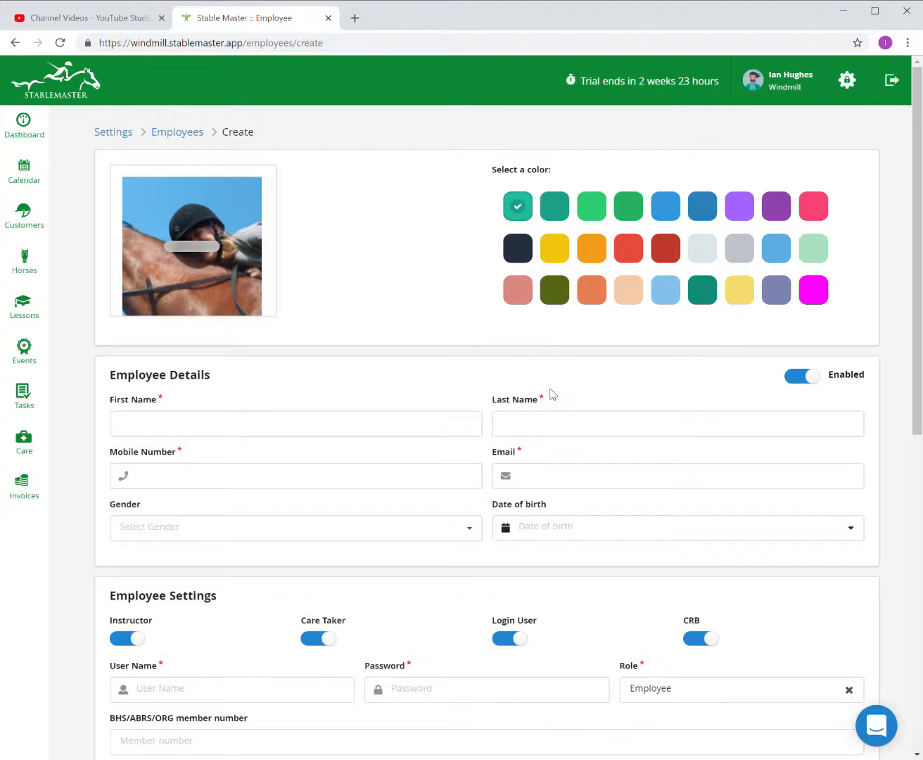
pyautogui.click(664, 291)
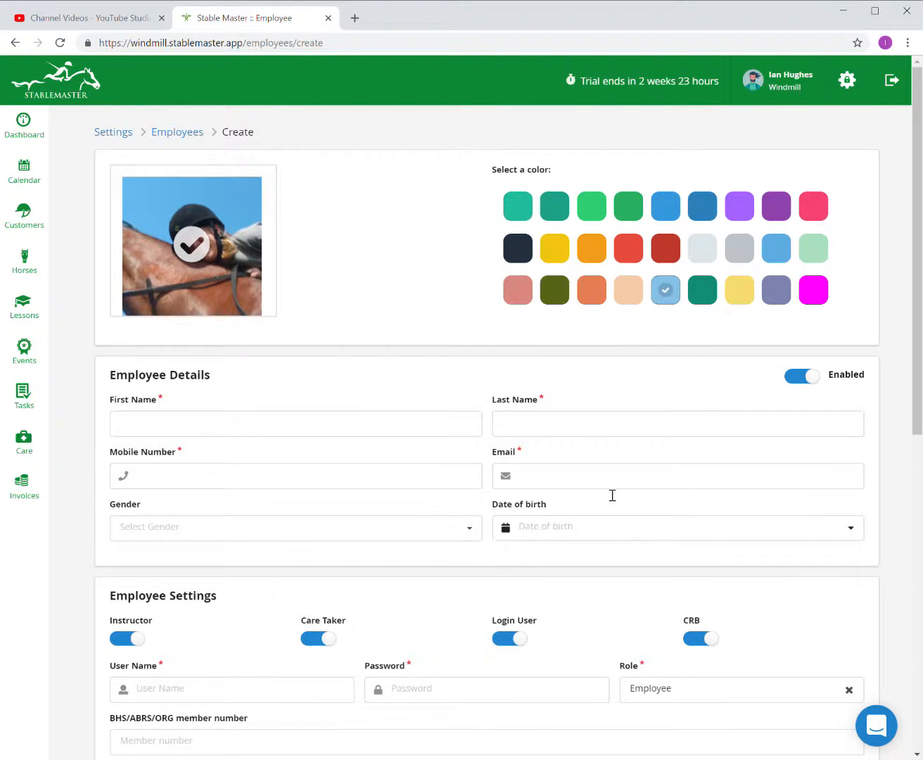
# Enter the employee's first name, last name, mobile number and e-mail address.
pyautogui.click(299, 437)
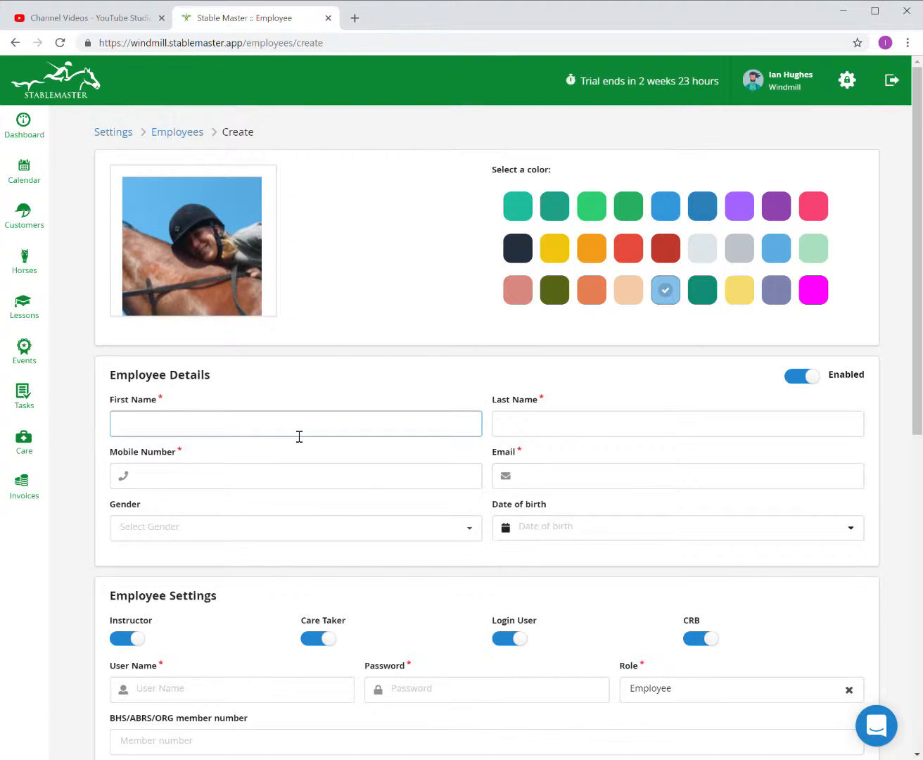
pyautogui.press('Tab')
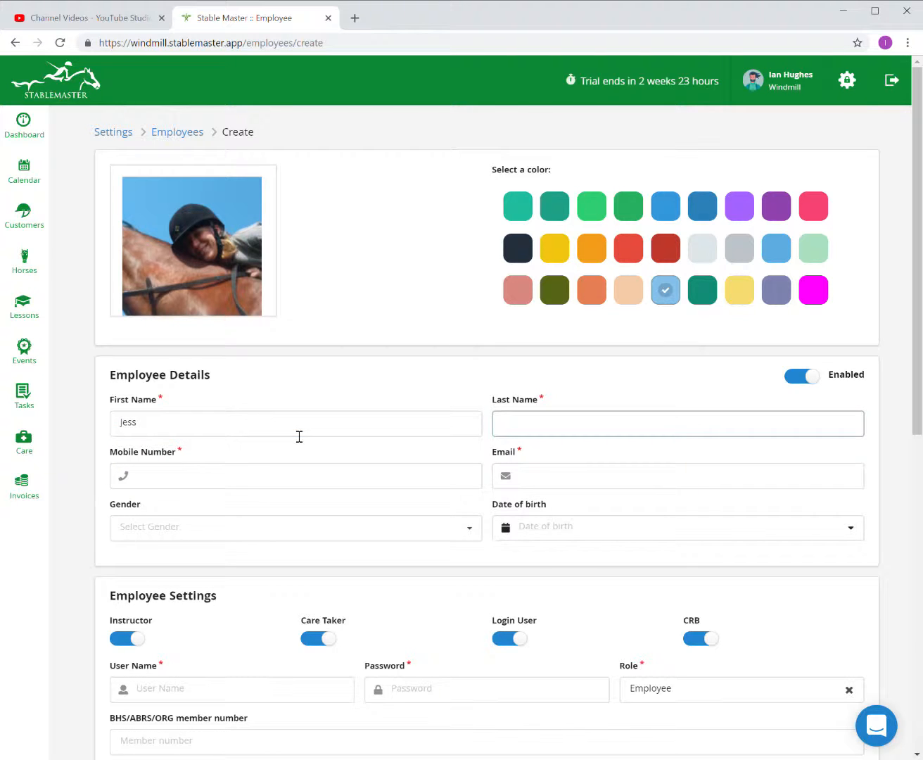
pyautogui.press('Tab')
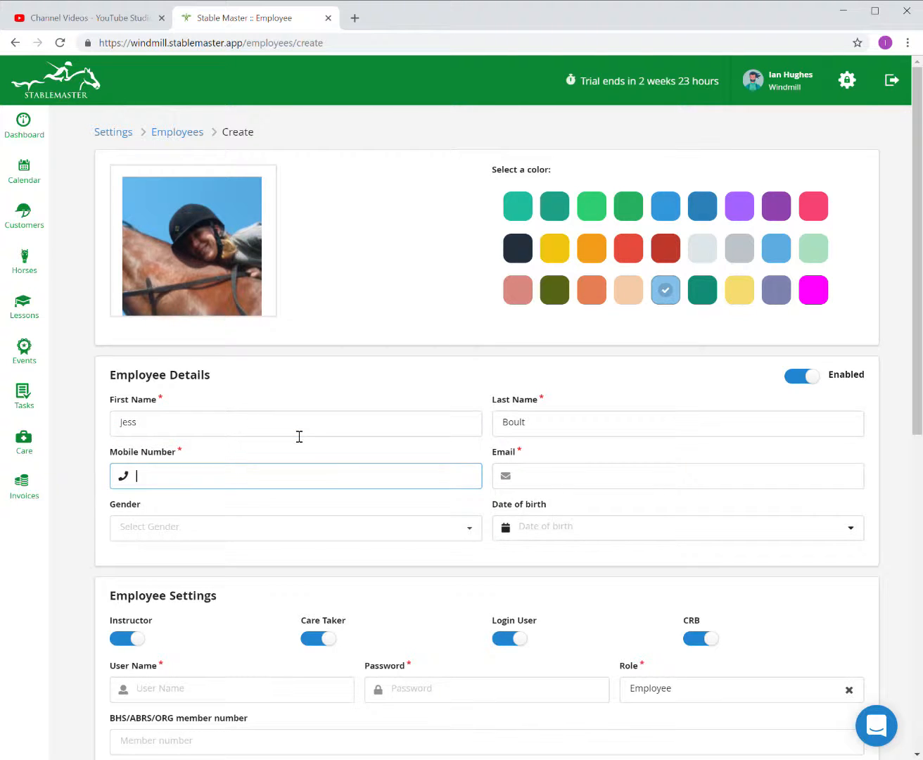
pyautogui.click(533, 485)
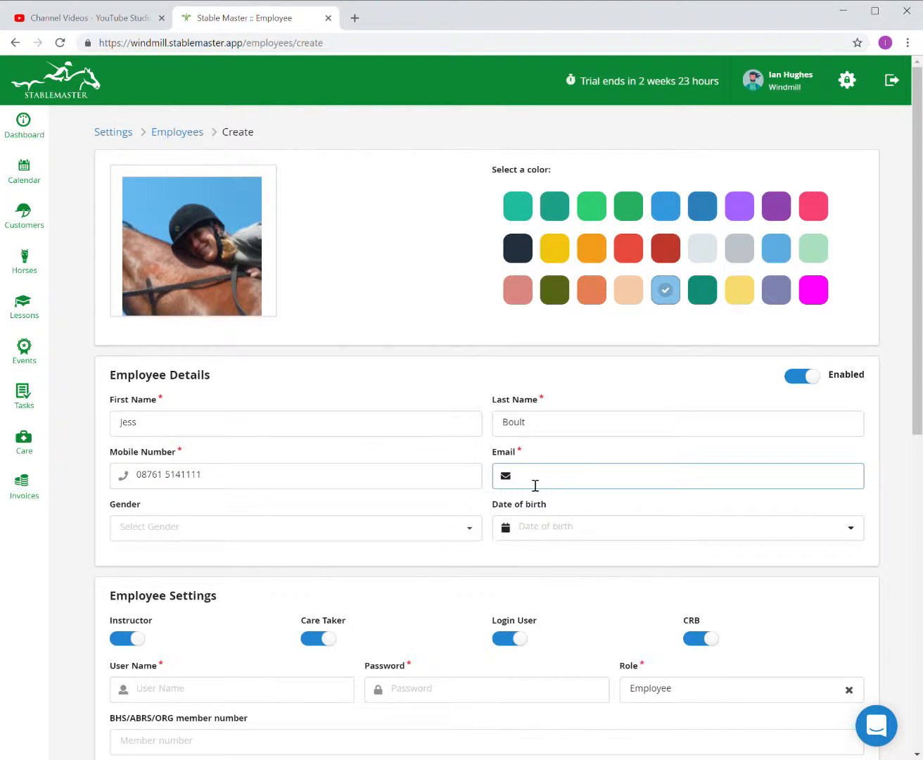
# Set the gender to Female and the date of birth to 02-01-2001.
pyautogui.click(233, 536)
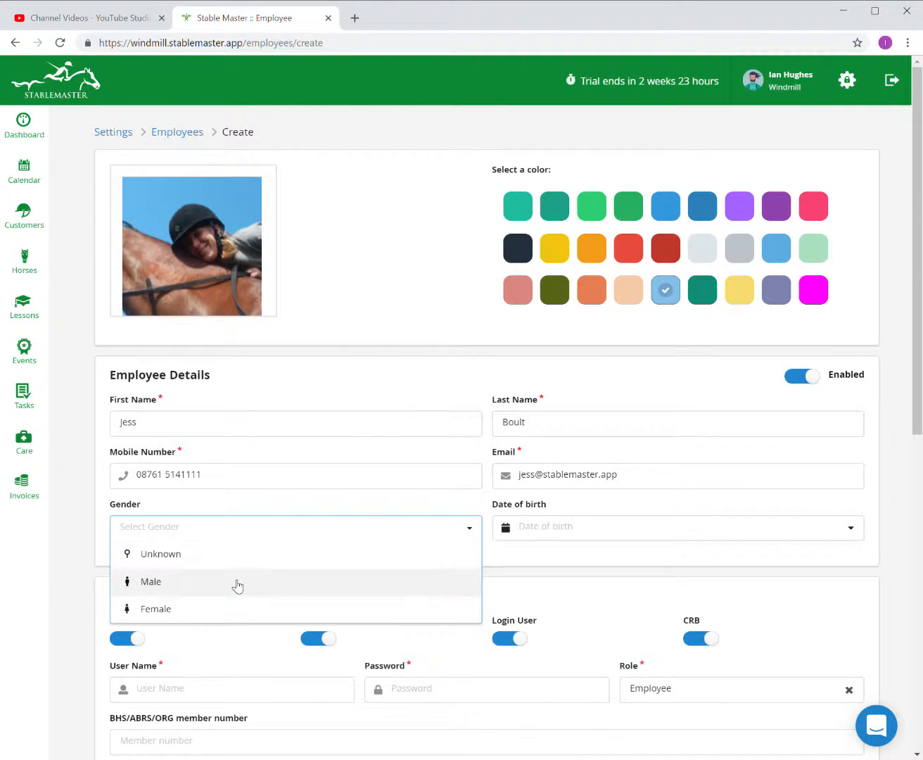
pyautogui.click(237, 607)
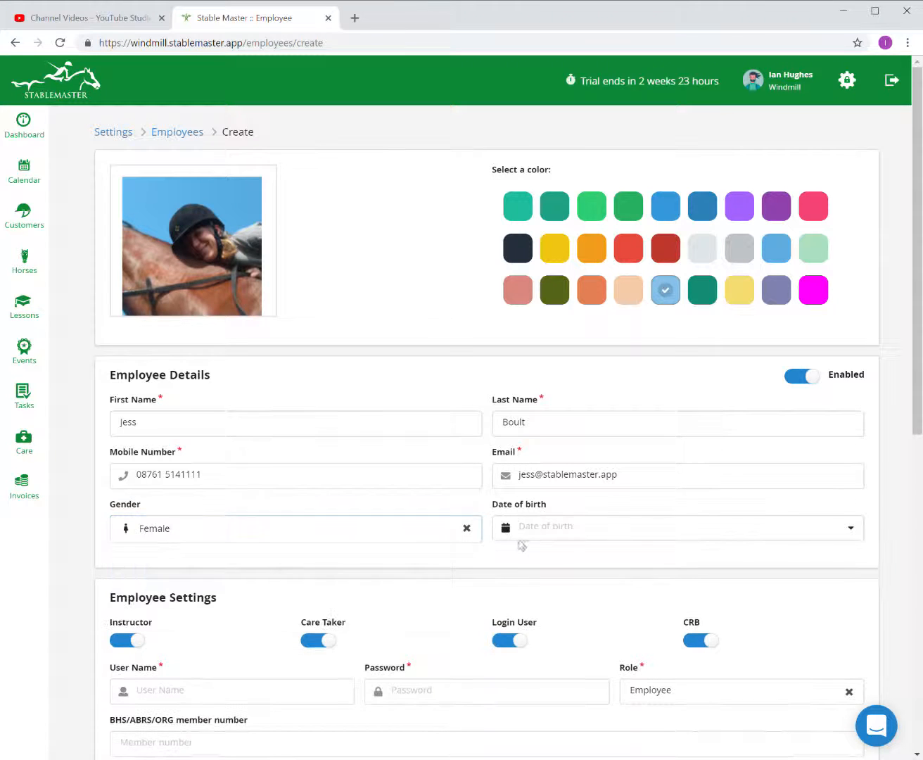
pyautogui.click(531, 538)
pyautogui.click(618, 559)
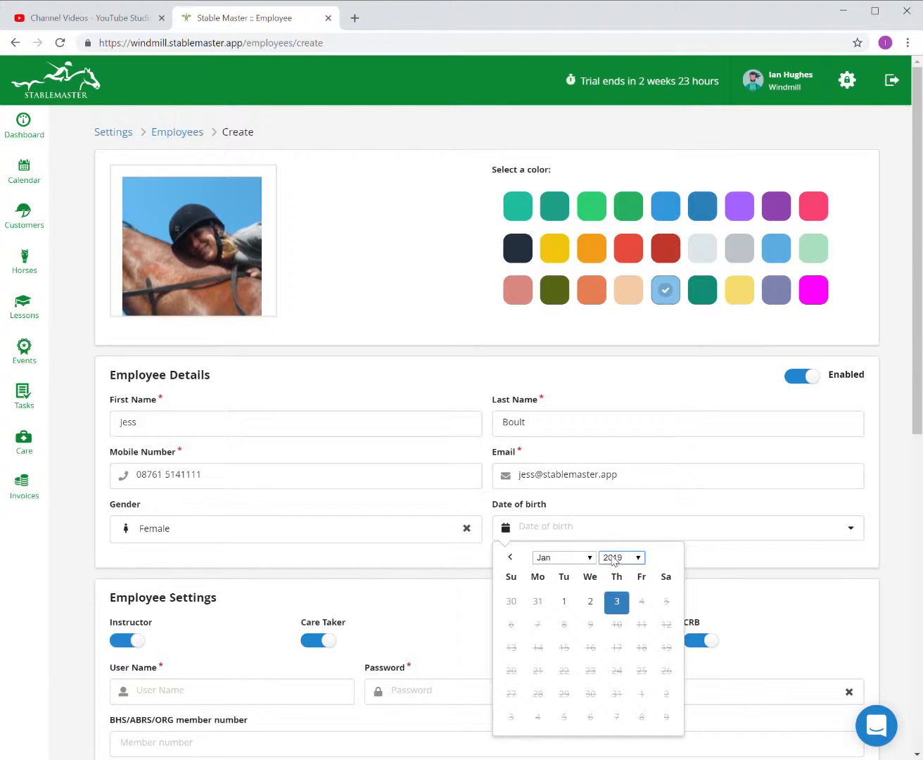
pyautogui.click(633, 598)
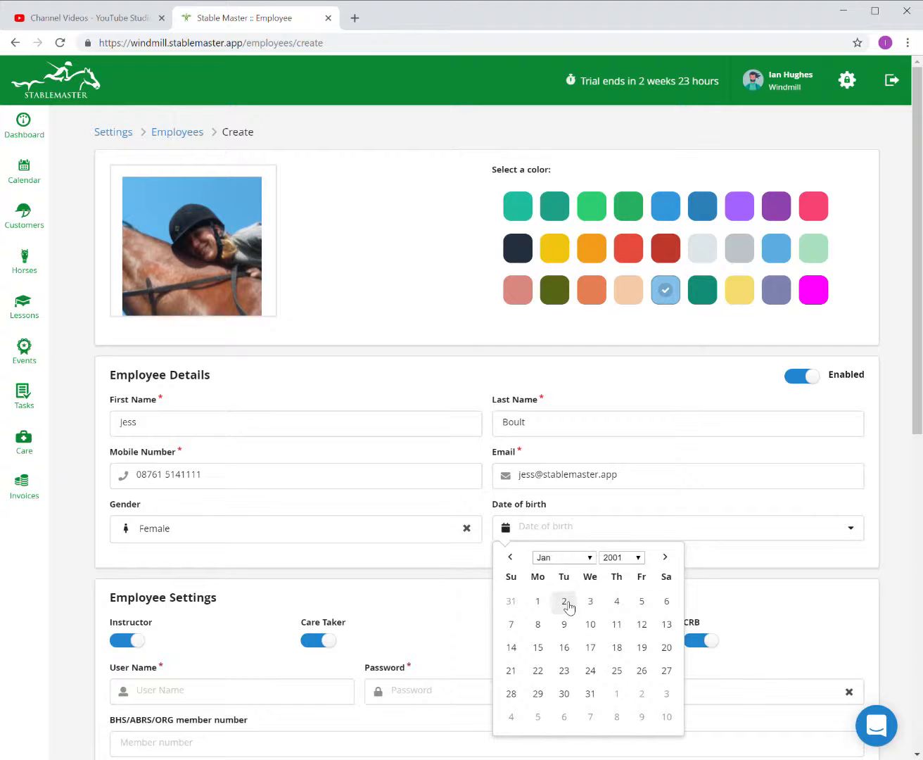
pyautogui.click(563, 601)
pyautogui.scroll(-2, 306, 637)
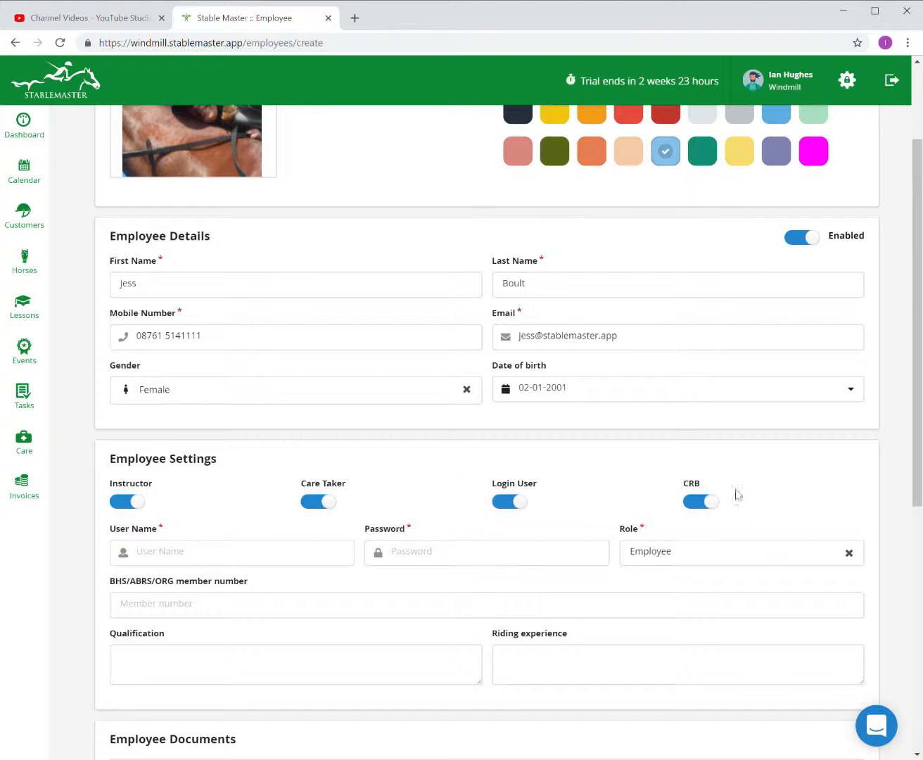
# Toggle the CRB check off and on, leaving it enabled.
pyautogui.click(318, 563)
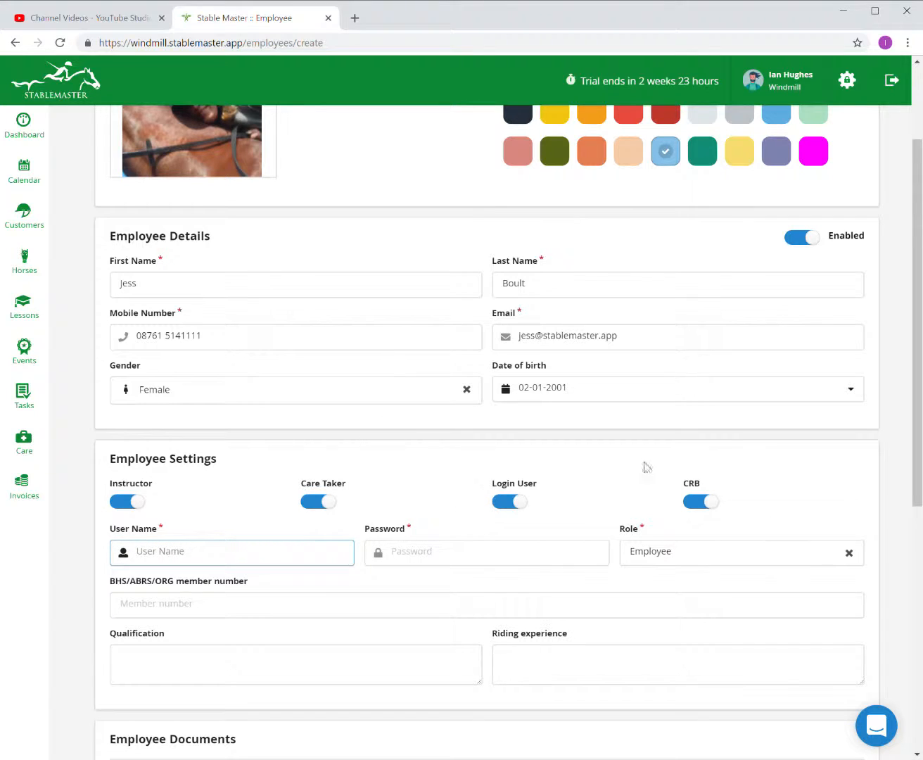
pyautogui.click(755, 486)
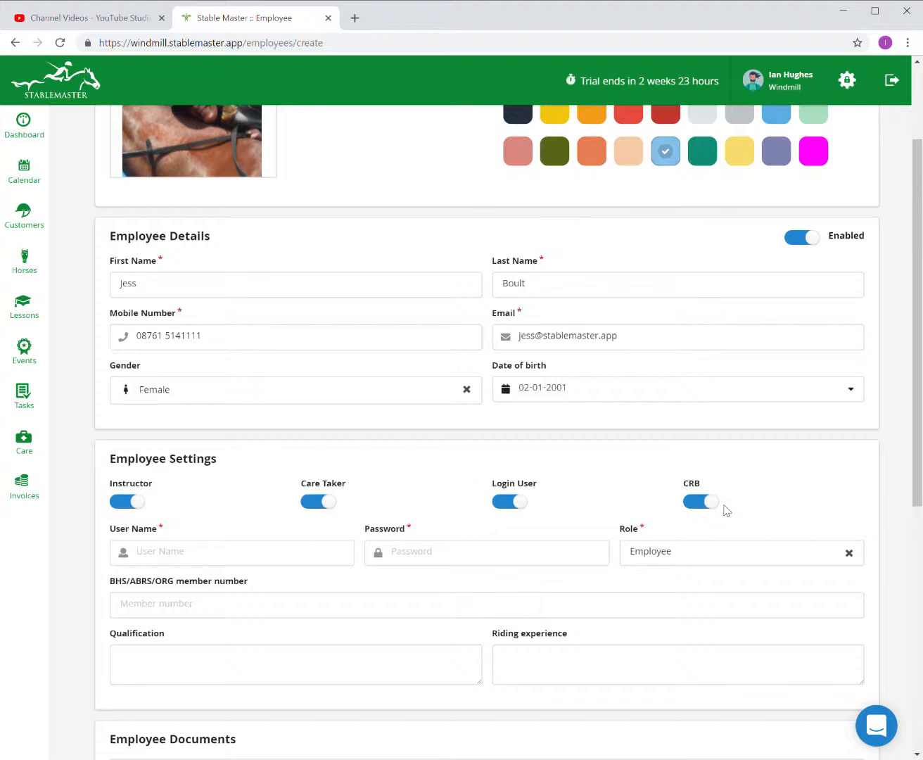
pyautogui.click(697, 503)
pyautogui.click(706, 505)
pyautogui.click(703, 503)
pyautogui.click(712, 504)
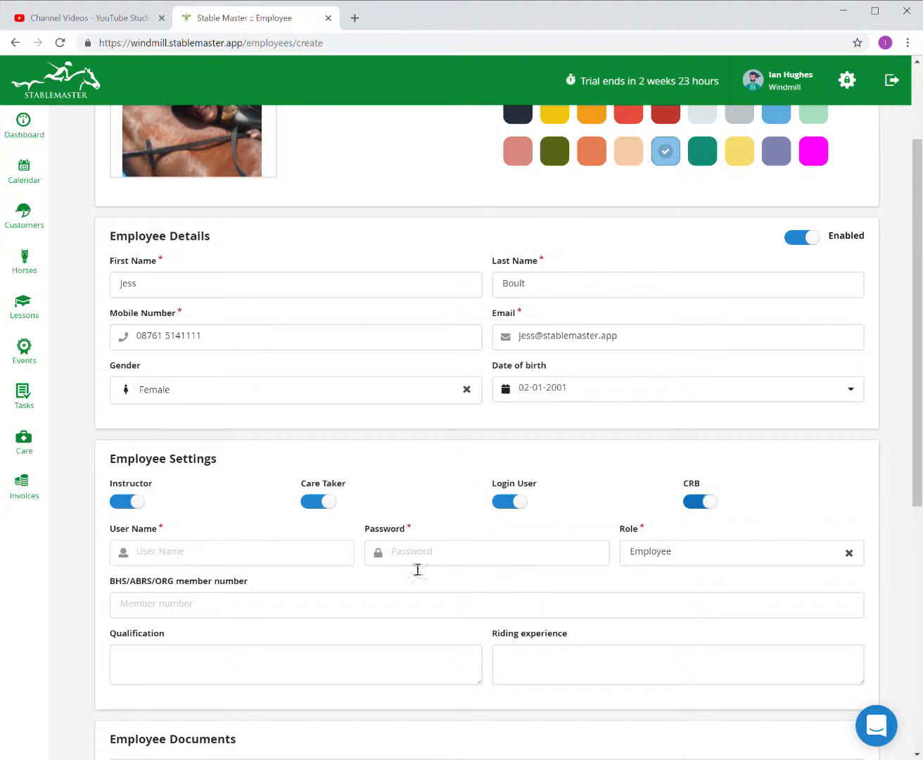
# Enter a login user name and password, and set the role to Admin.
pyautogui.click(285, 562)
pyautogui.write('jess')
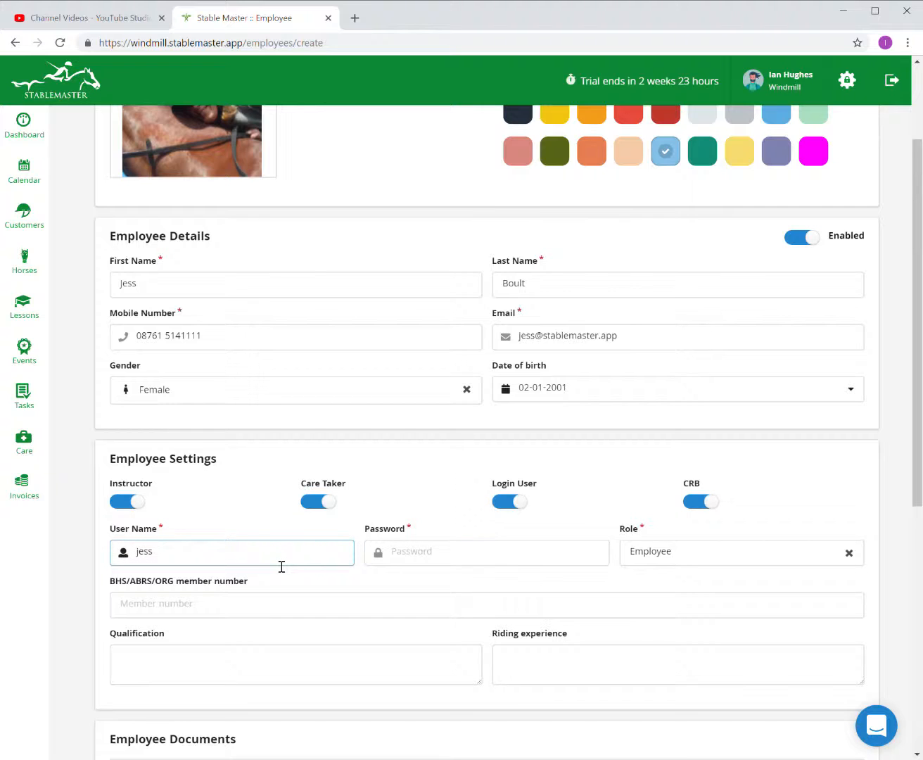
pyautogui.press('Tab')
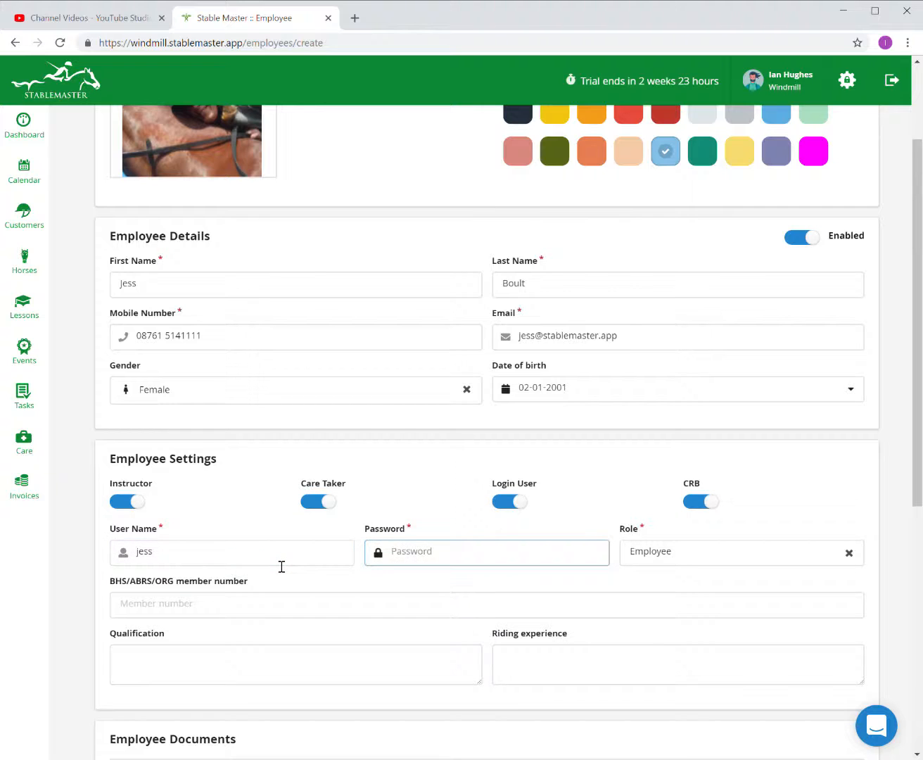
pyautogui.click(660, 554)
pyautogui.click(659, 555)
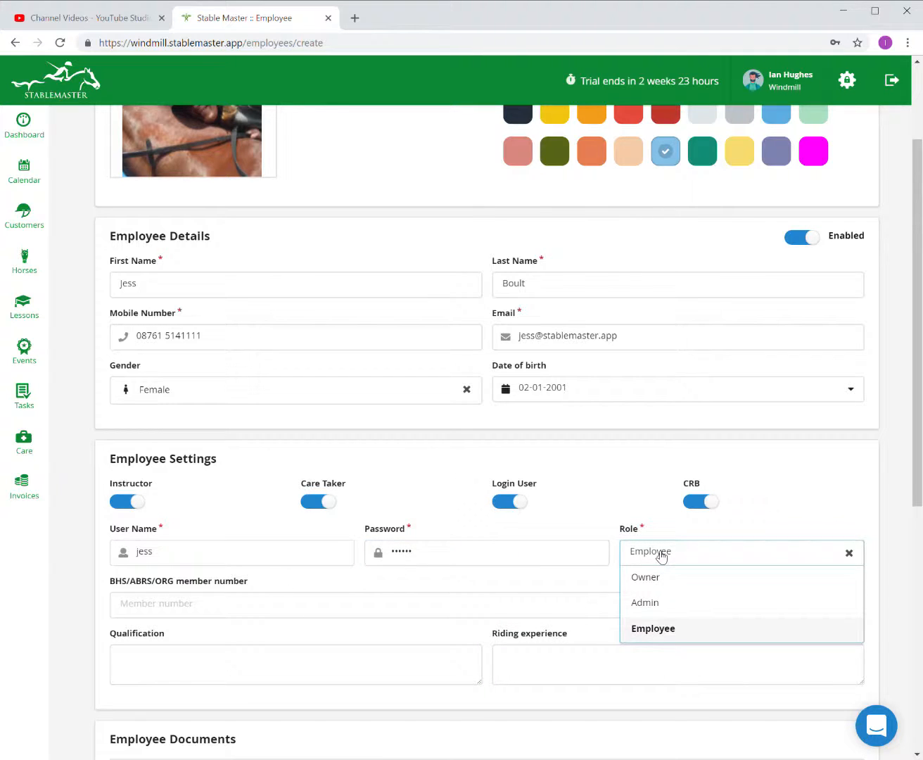
pyautogui.click(678, 613)
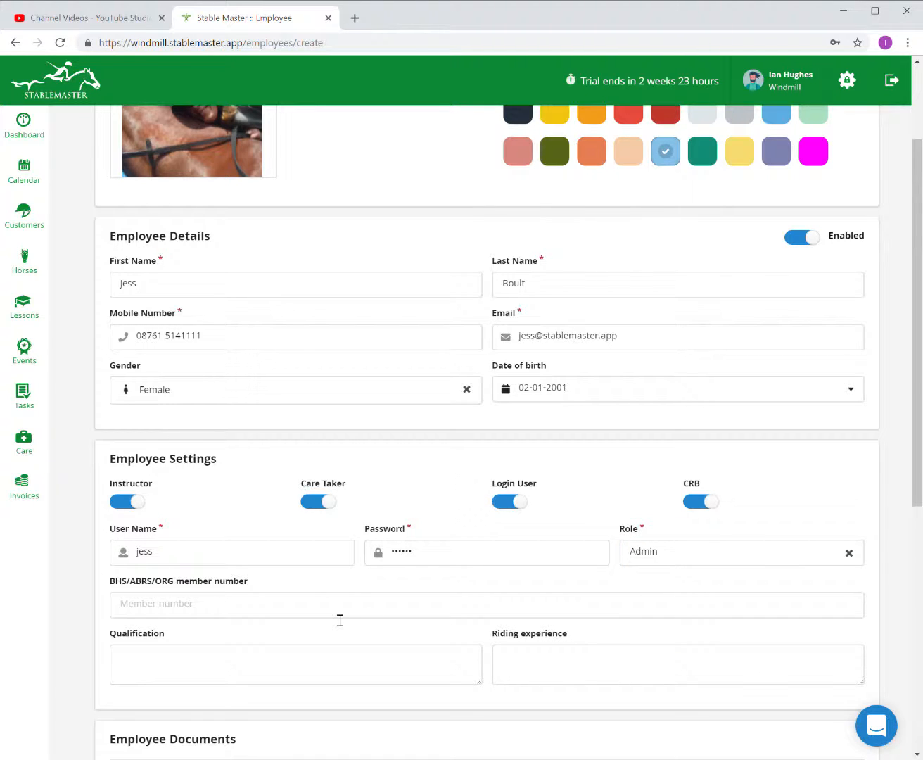
# Scroll to the bottom of the form and save the new Admin employee.
pyautogui.scroll(-1, 340, 621)
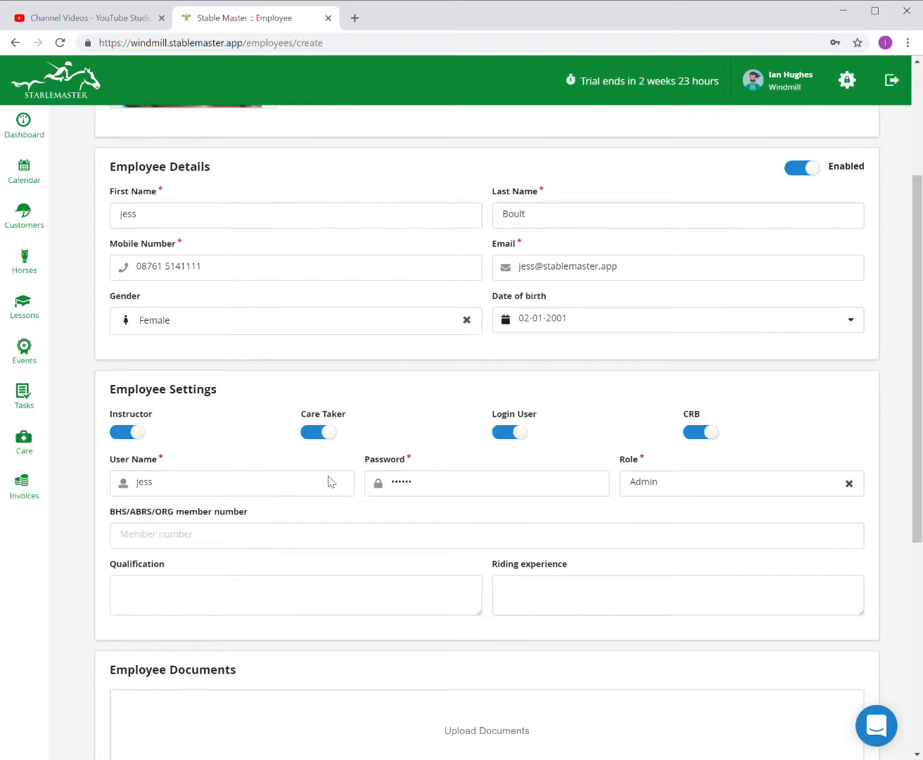
pyautogui.scroll(-1, 546, 559)
pyautogui.scroll(-1, 541, 555)
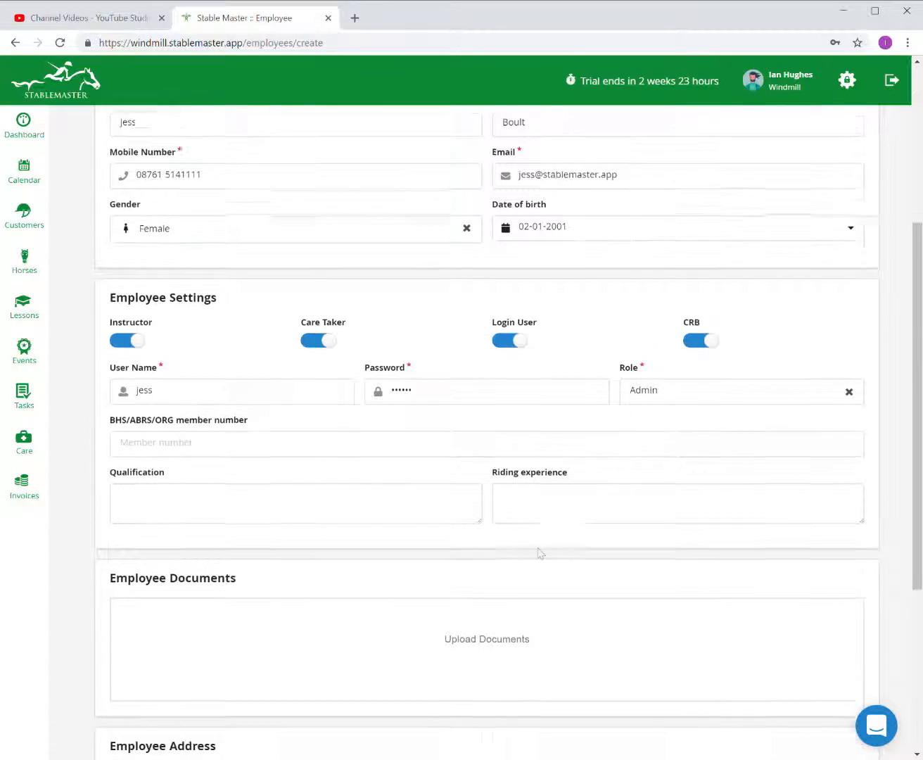
pyautogui.scroll(-3, 318, 592)
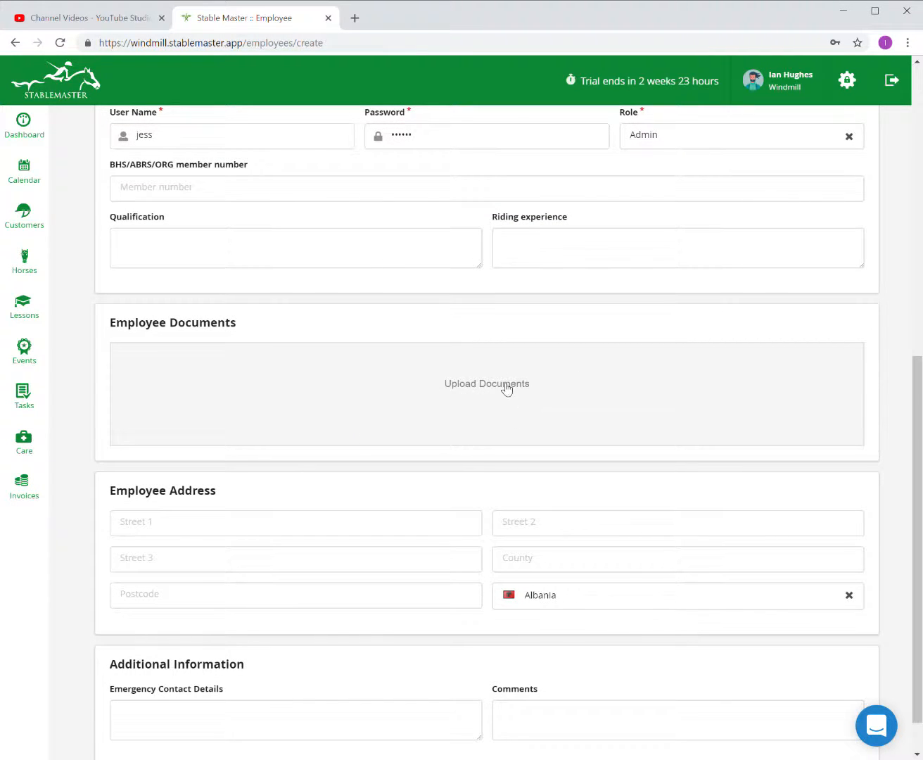
pyautogui.scroll(-1, 522, 380)
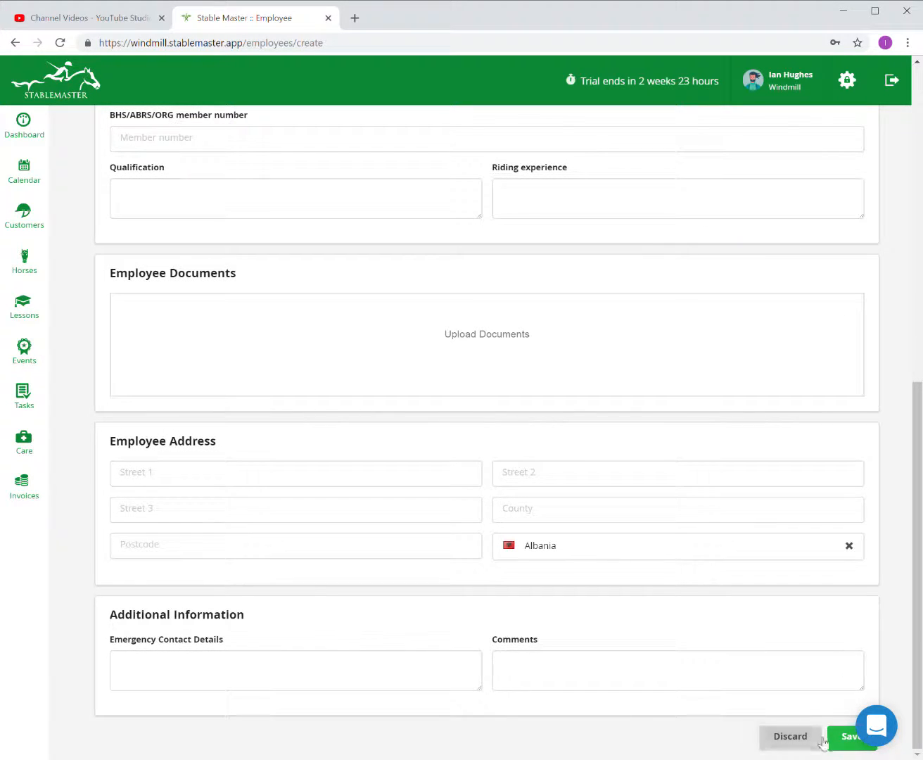
pyautogui.click(846, 738)
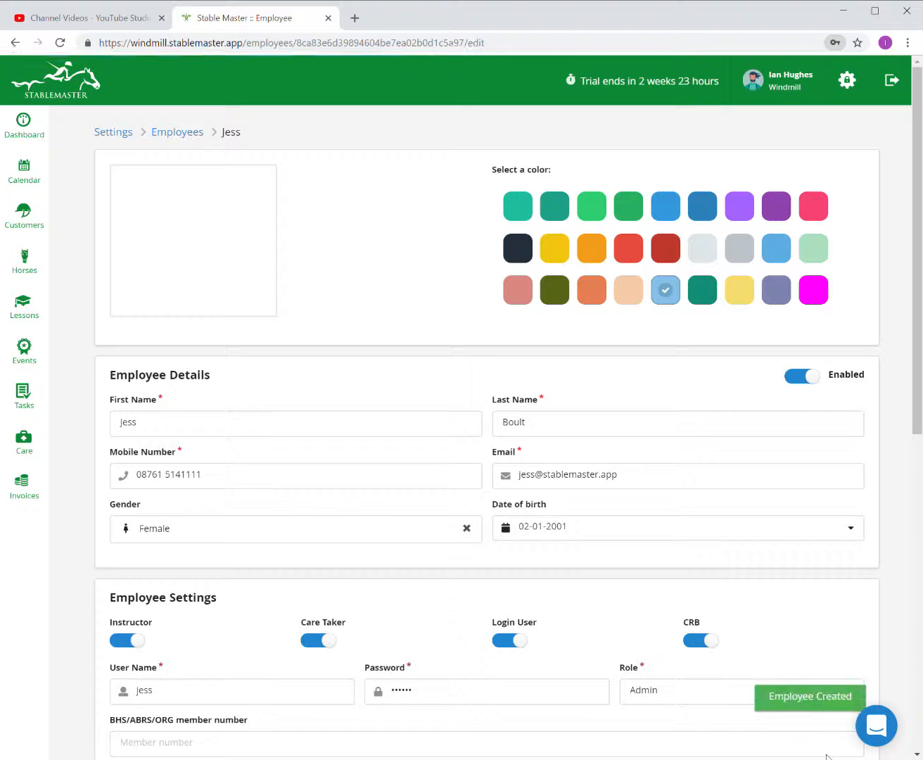
# Return to the Employees list, now showing two employees, the new one in light blue.
pyautogui.click(192, 134)
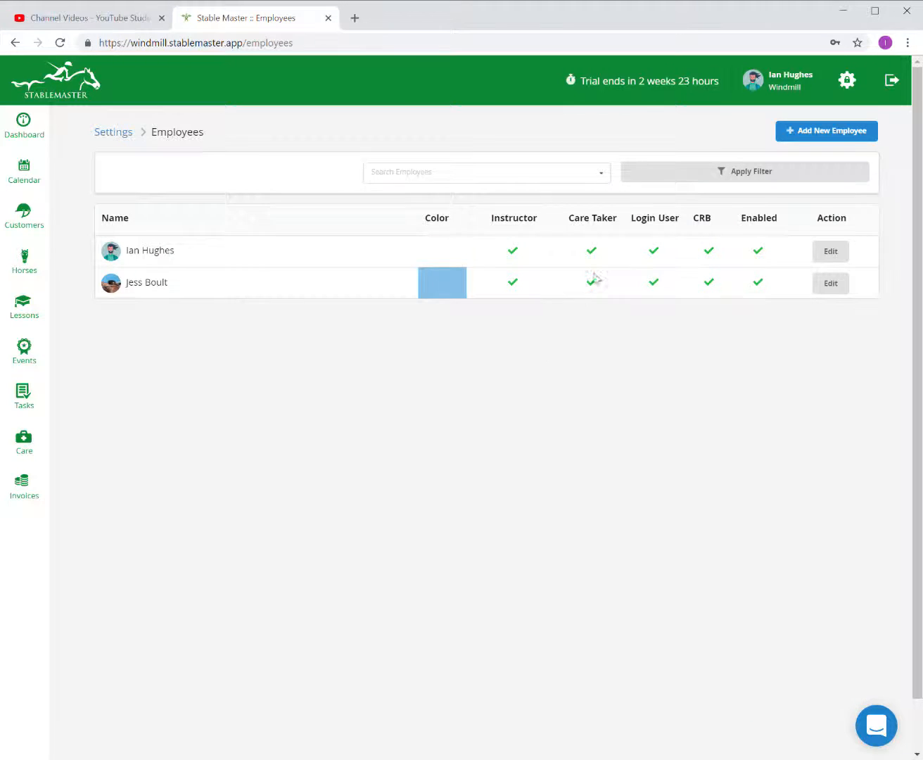
pyautogui.scroll(-1, 591, 278)
pyautogui.scroll(1, 815, 280)
# Start another new employee, skip the photo upload, and pick green as their colour.
pyautogui.click(870, 135)
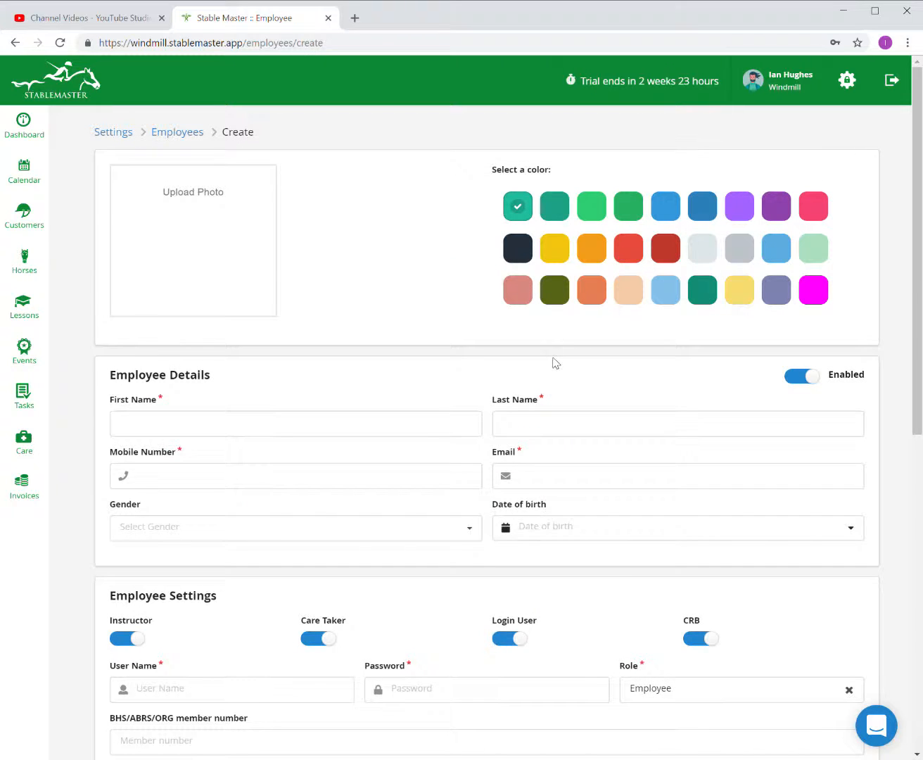
pyautogui.click(244, 252)
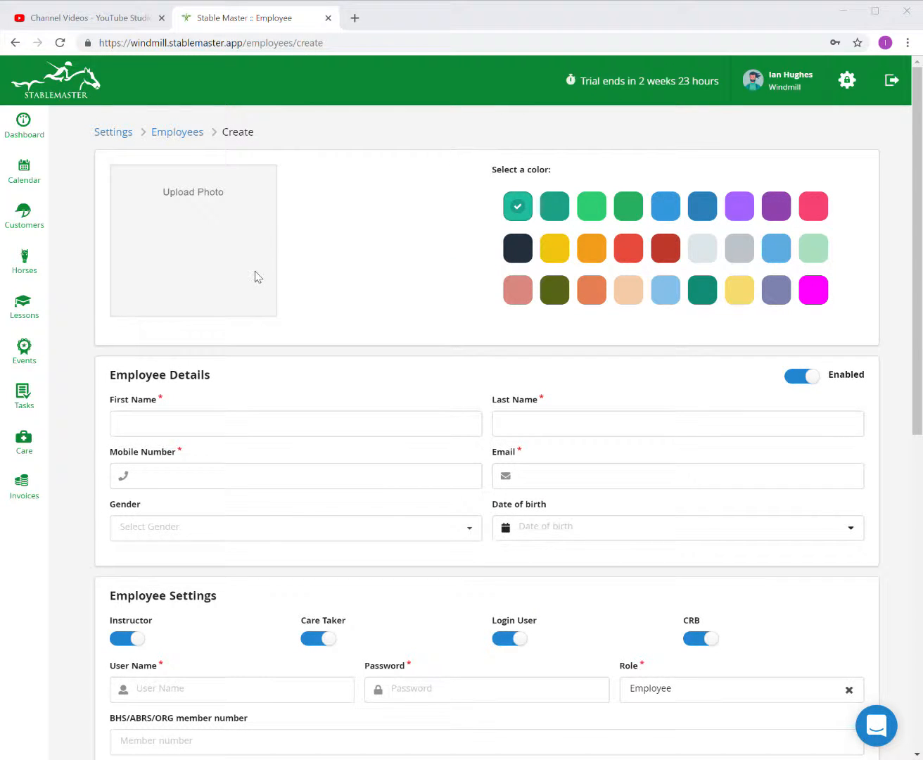
pyautogui.click(636, 355)
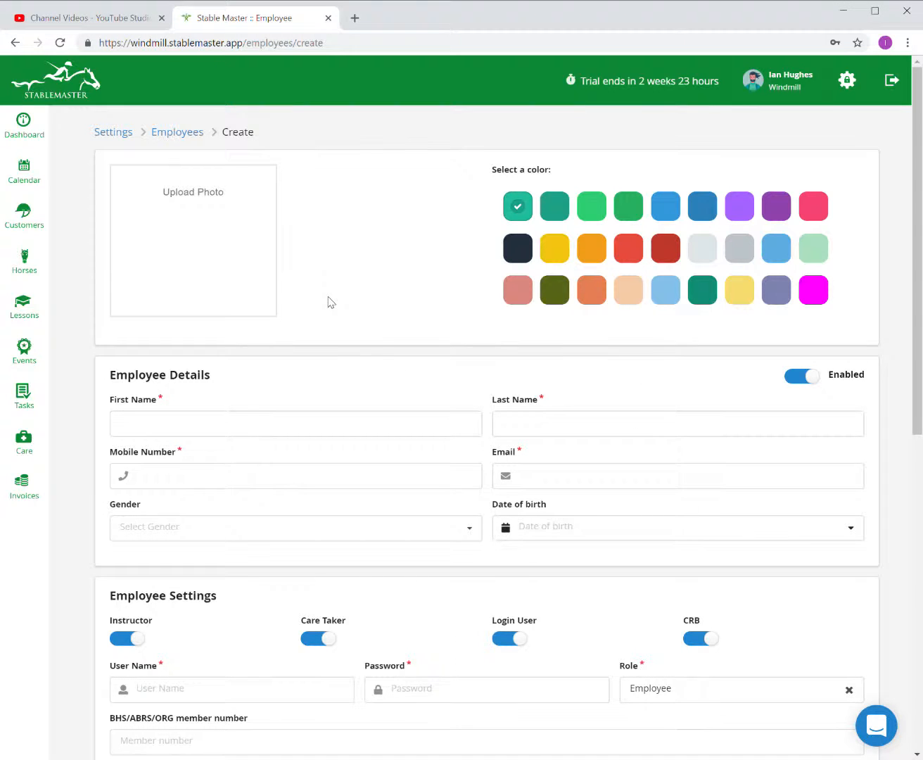
pyautogui.click(620, 214)
# Enter the first and last name, mobile number and e-mail, correcting typos along the way.
pyautogui.click(308, 421)
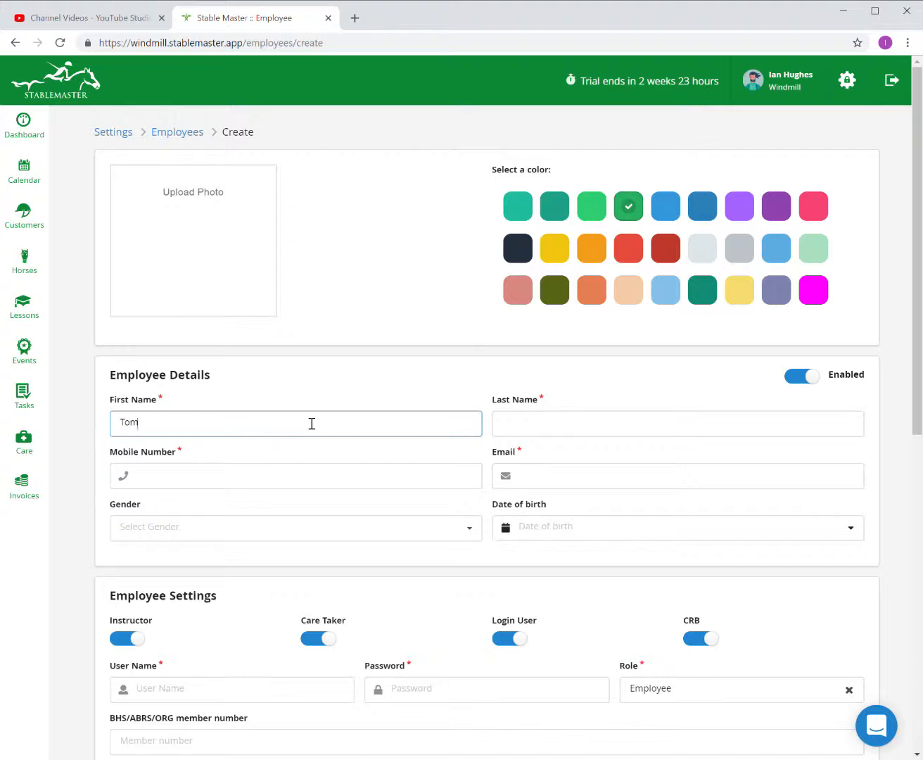
pyautogui.press('Tab')
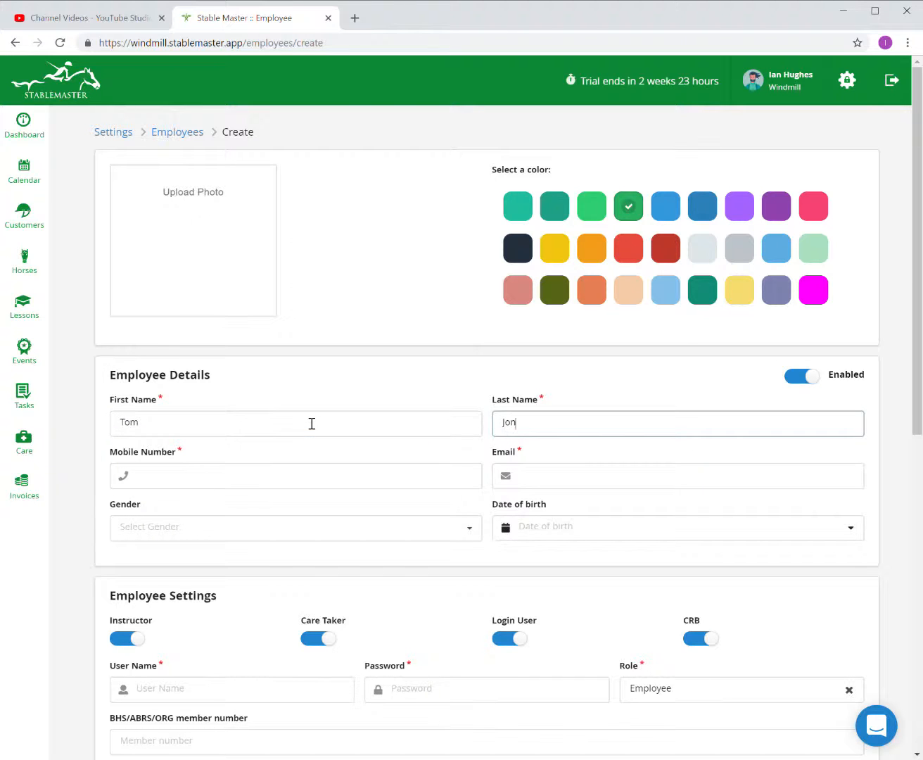
pyautogui.press('Tab')
pyautogui.write('o0827261')
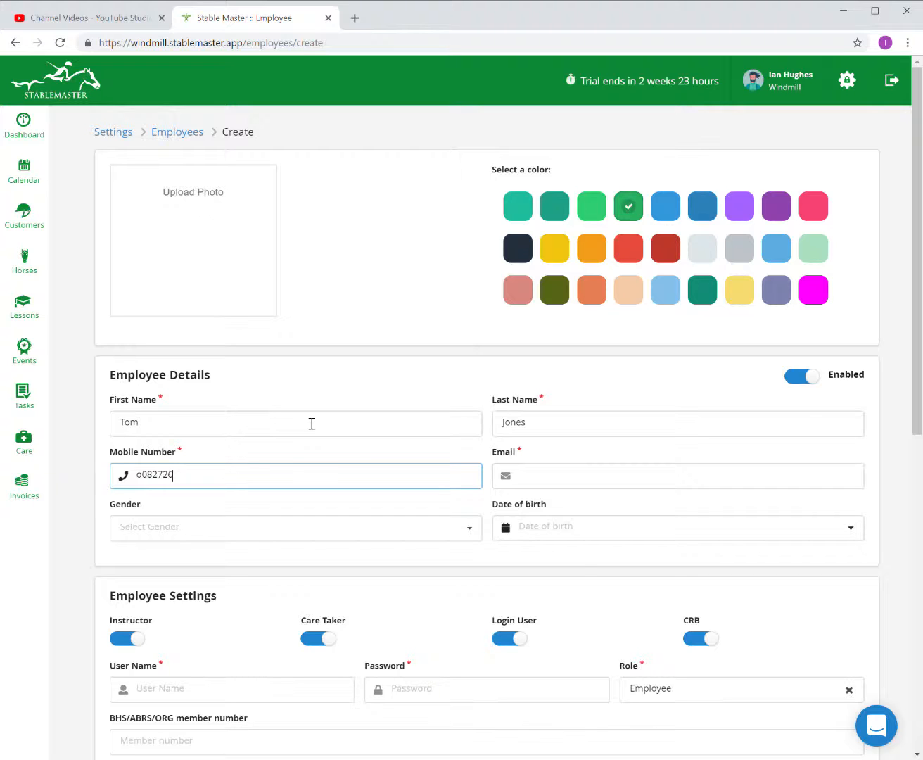
pyautogui.press('BackSpace')
pyautogui.press('BackSpace')
pyautogui.press('BackSpace')
pyautogui.press('BackSpace')
pyautogui.press('BackSpace')
pyautogui.press('BackSpace')
pyautogui.press('BackSpace')
pyautogui.write('0897651')
pyautogui.press('Tab')
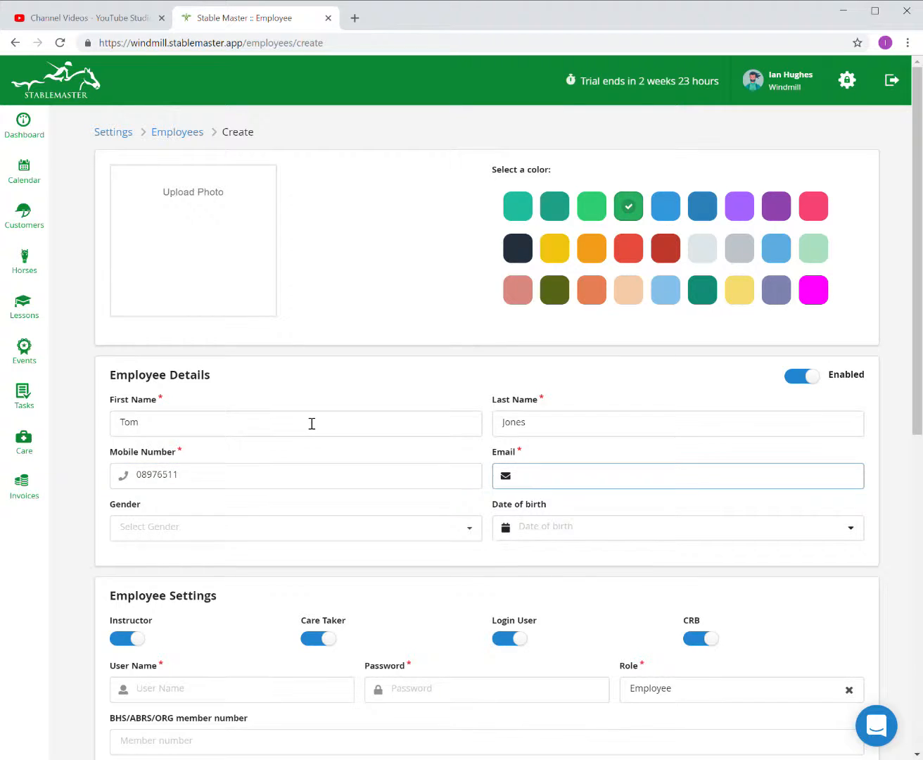
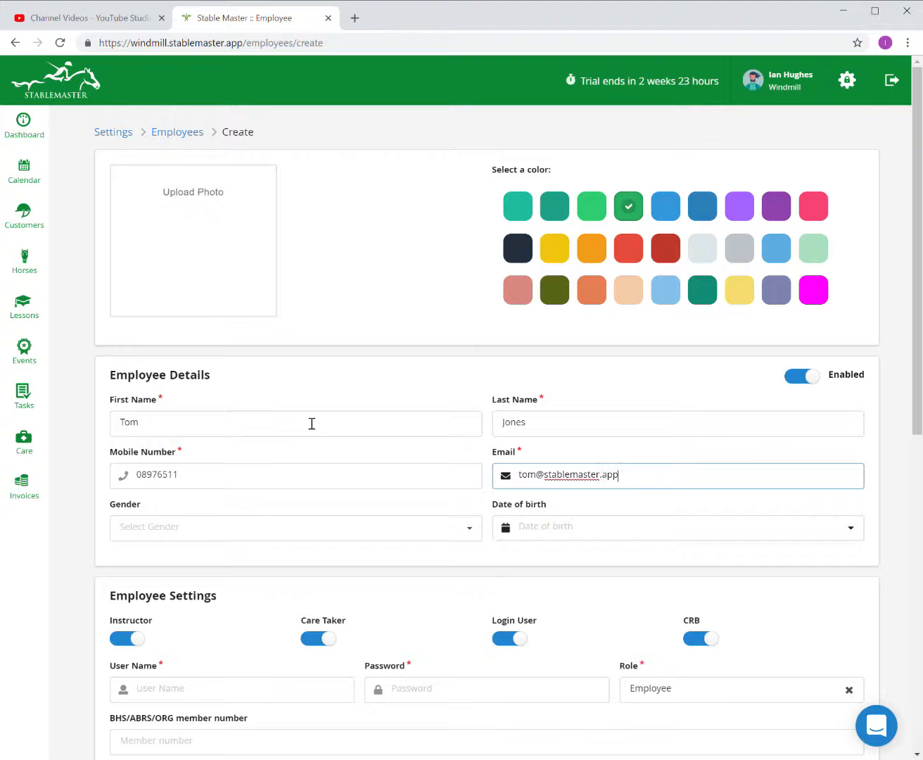
# Set the gender to Male and leave the date of birth empty.
pyautogui.click(280, 525)
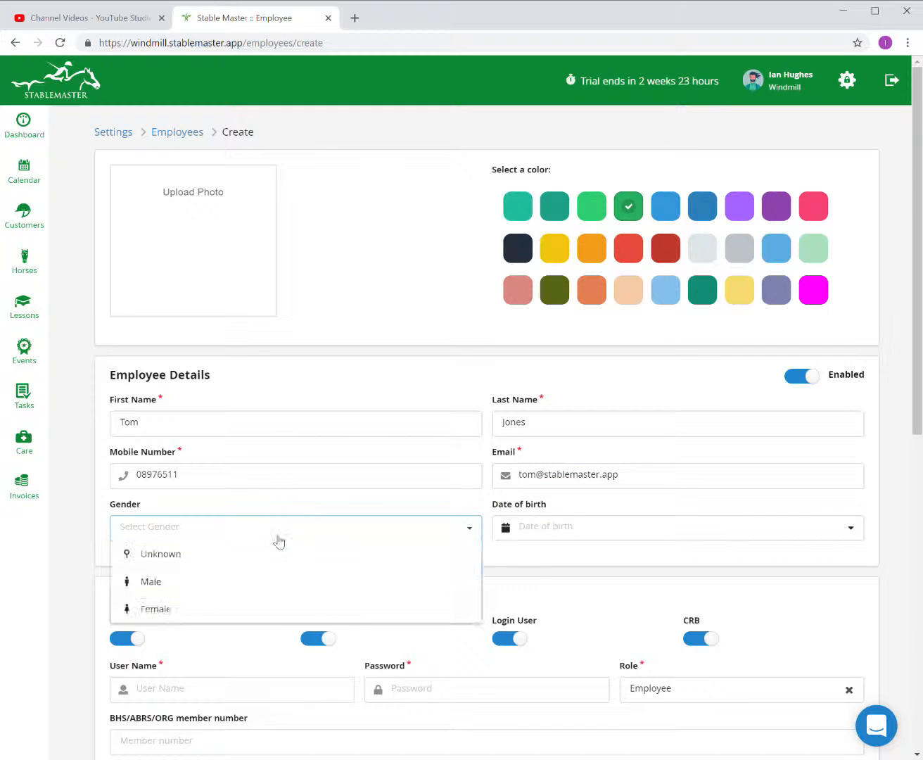
pyautogui.click(251, 584)
pyautogui.click(528, 539)
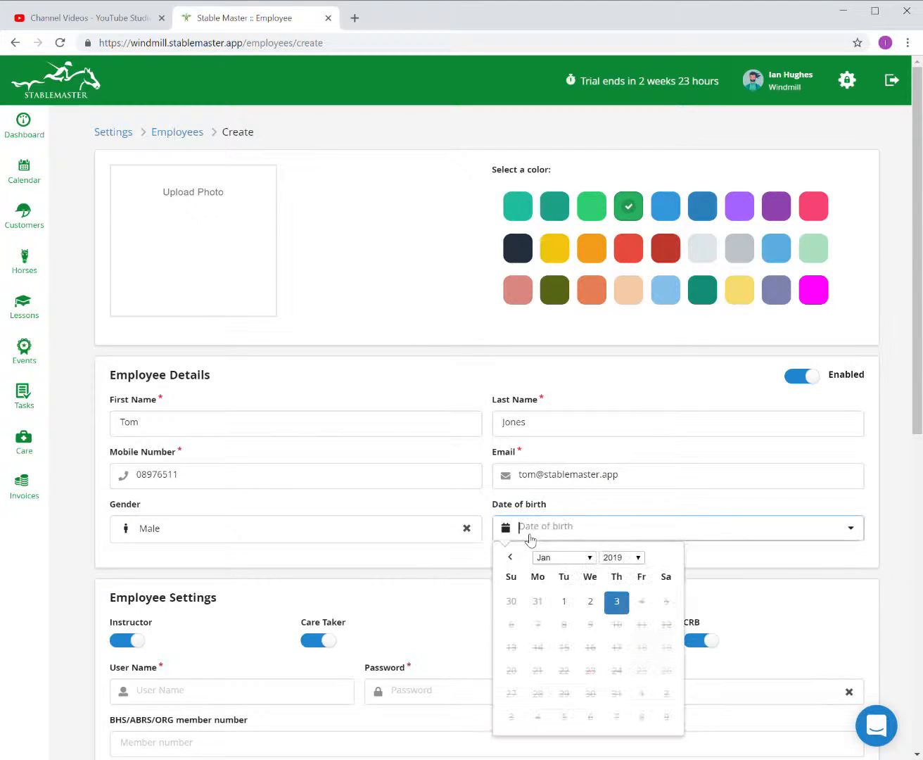
pyautogui.click(802, 629)
# Turn the CRB check off and enter a login user name and password.
pyautogui.scroll(-2, 772, 617)
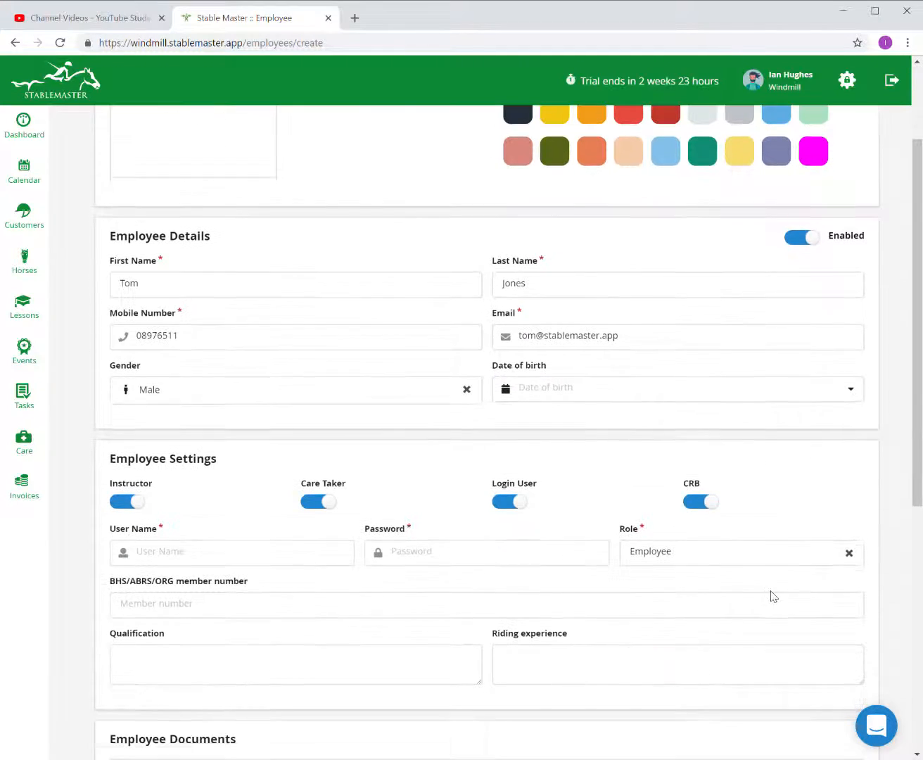
pyautogui.click(697, 501)
pyautogui.click(325, 566)
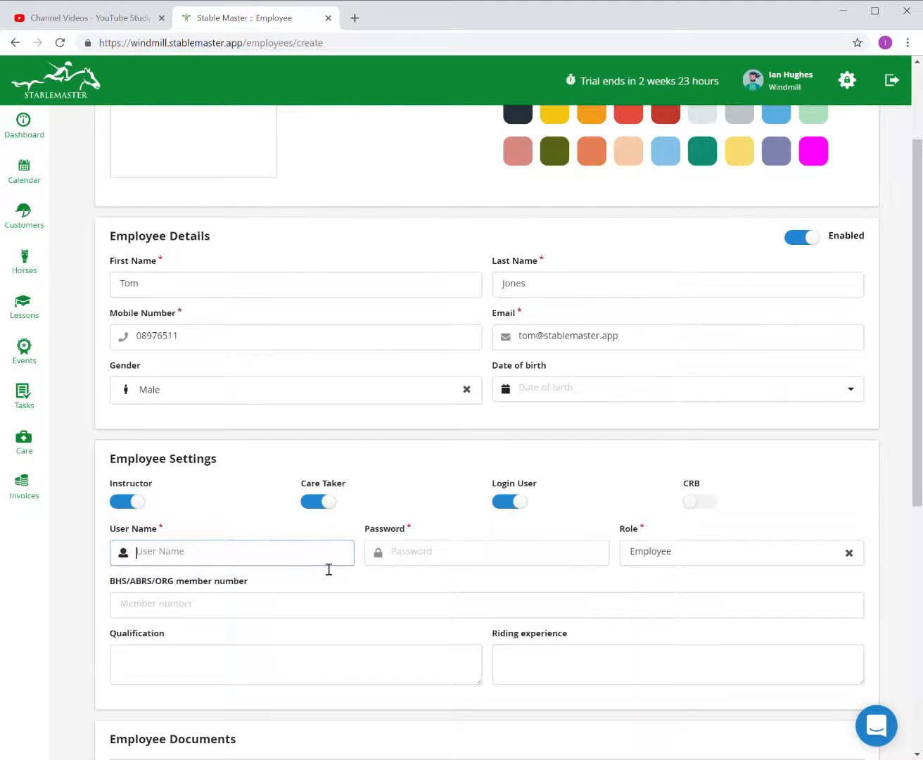
pyautogui.press('Tab')
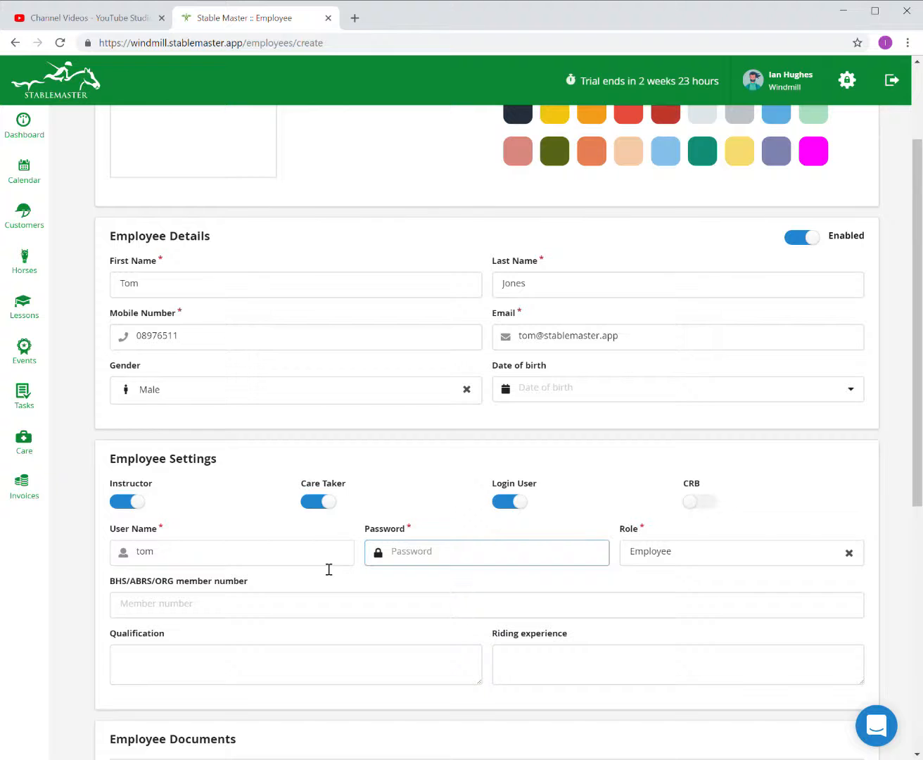
# Keep the role as Employee and scroll to the bottom of the form.
pyautogui.click(643, 552)
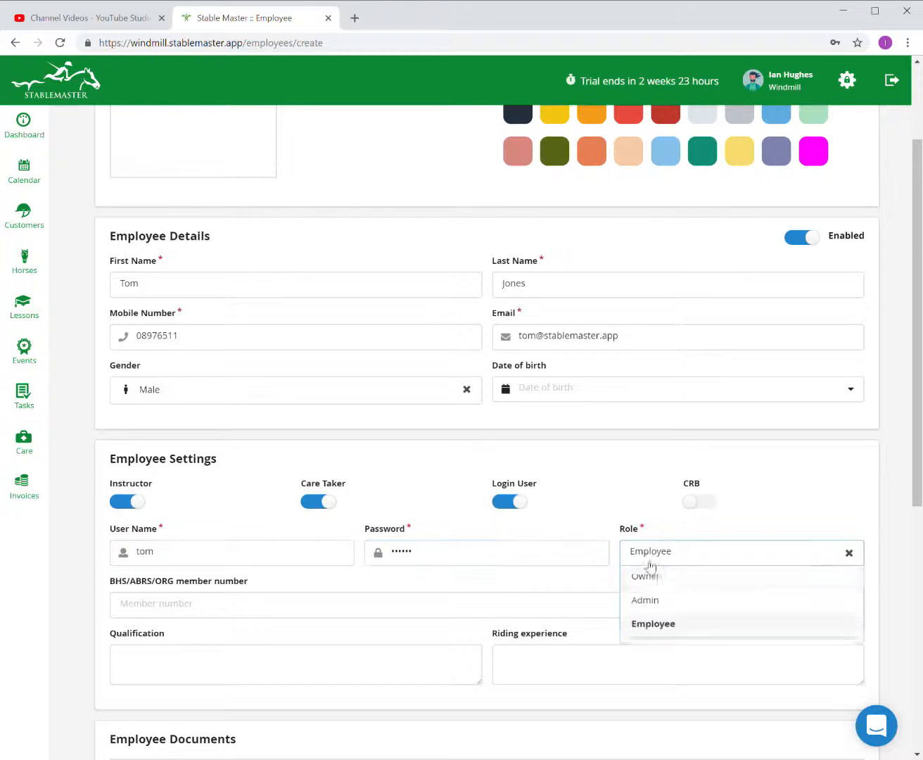
pyautogui.click(661, 628)
pyautogui.scroll(-2, 461, 637)
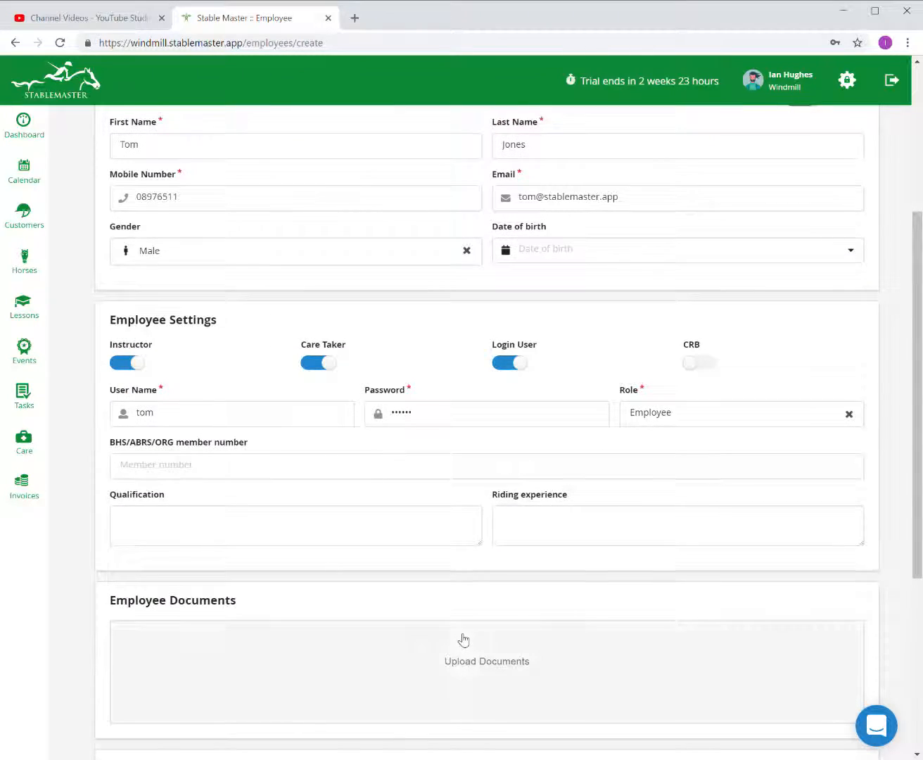
pyautogui.scroll(-3, 465, 638)
pyautogui.scroll(-2, 550, 541)
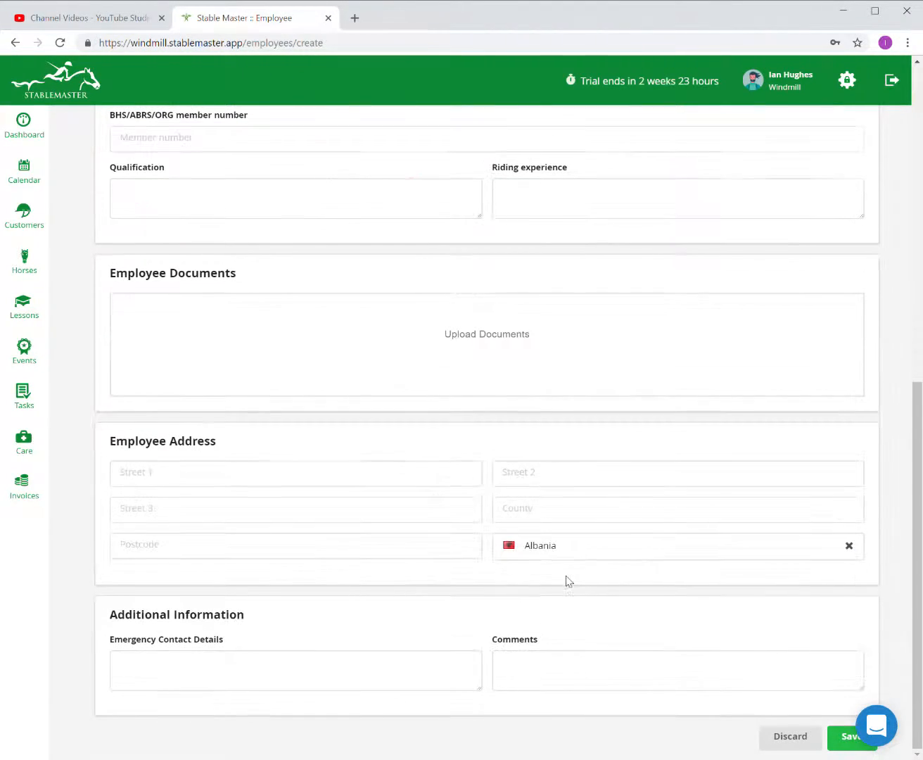
# Save the new green, CRB-free employee and return to the three-person Employees list.
pyautogui.click(847, 740)
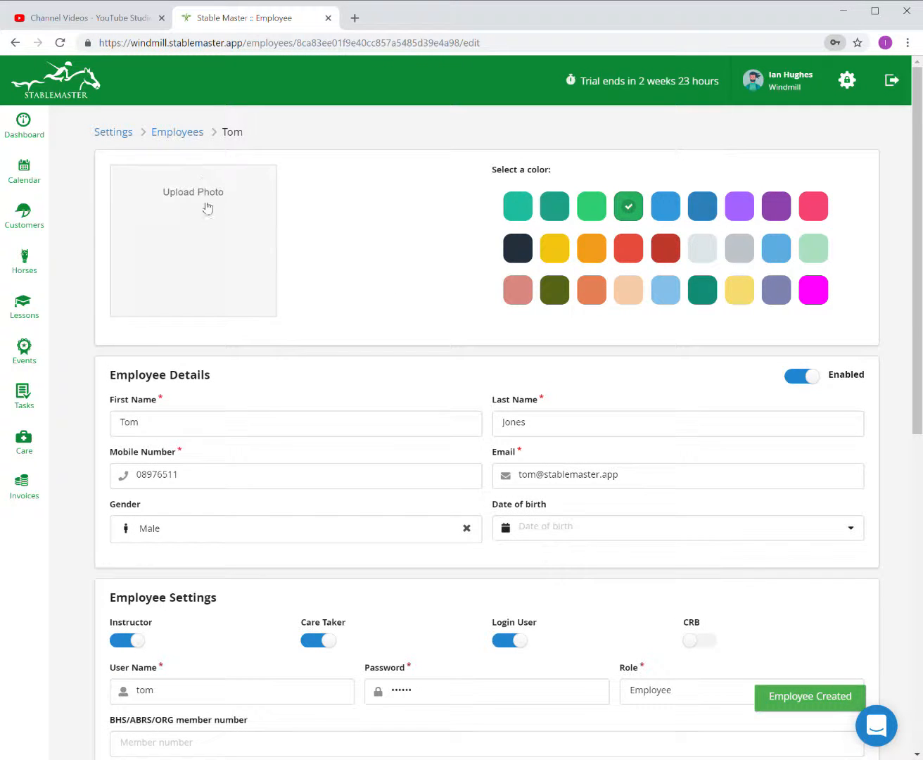
pyautogui.click(185, 134)
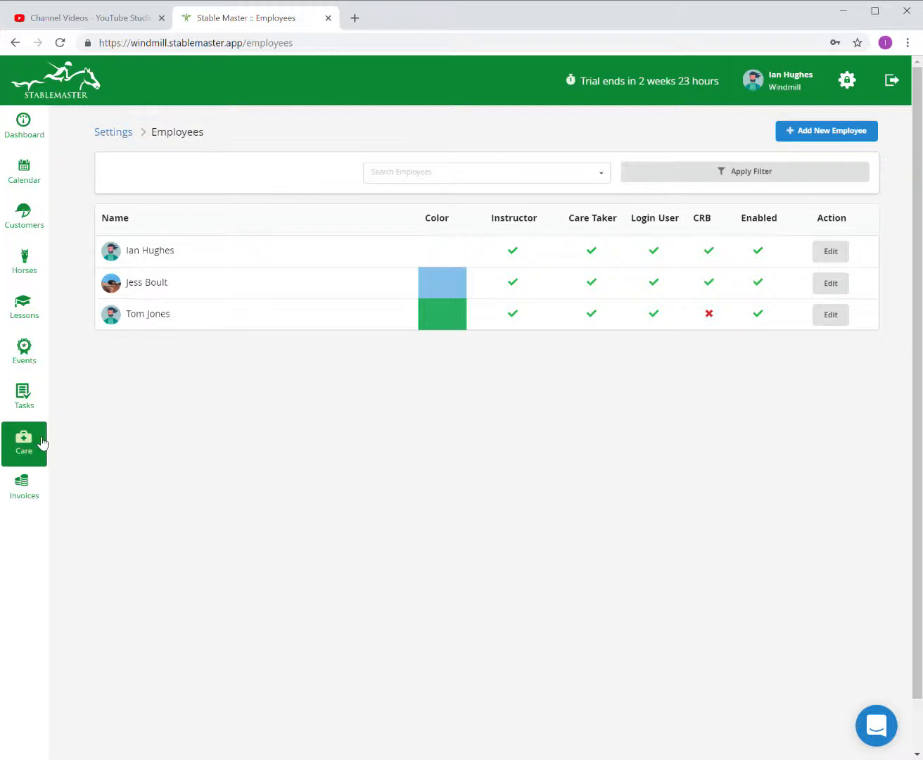
# Go to the Invoices page, which shows the account has no invoices.
pyautogui.click(34, 484)
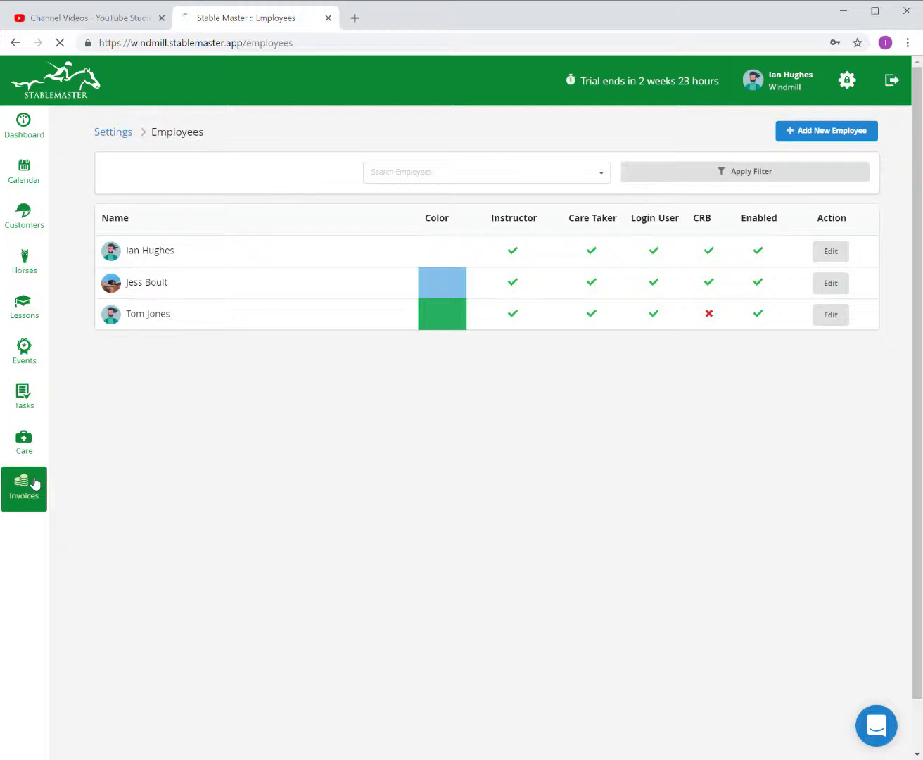